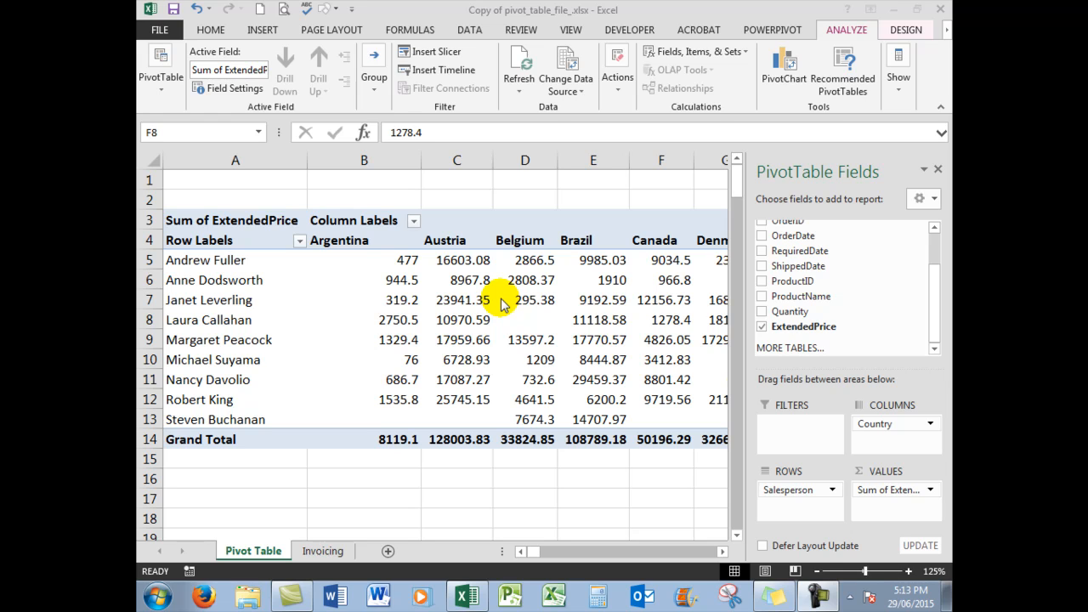
Look over the source data on the Invoicing sheet and return to the Pivot Table sheet
left_click(322, 548)
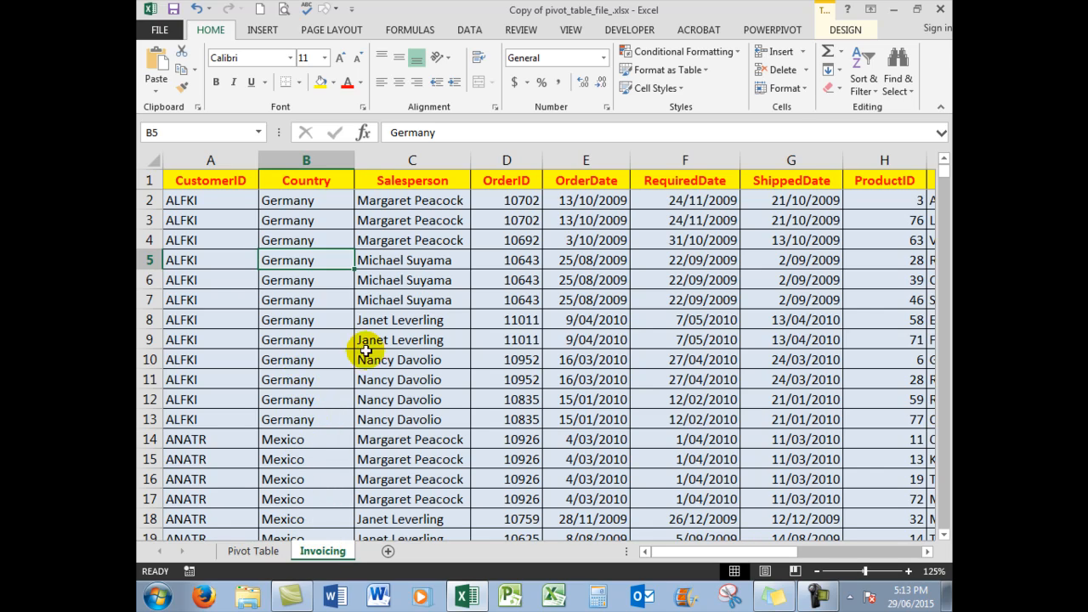
left_click(249, 551)
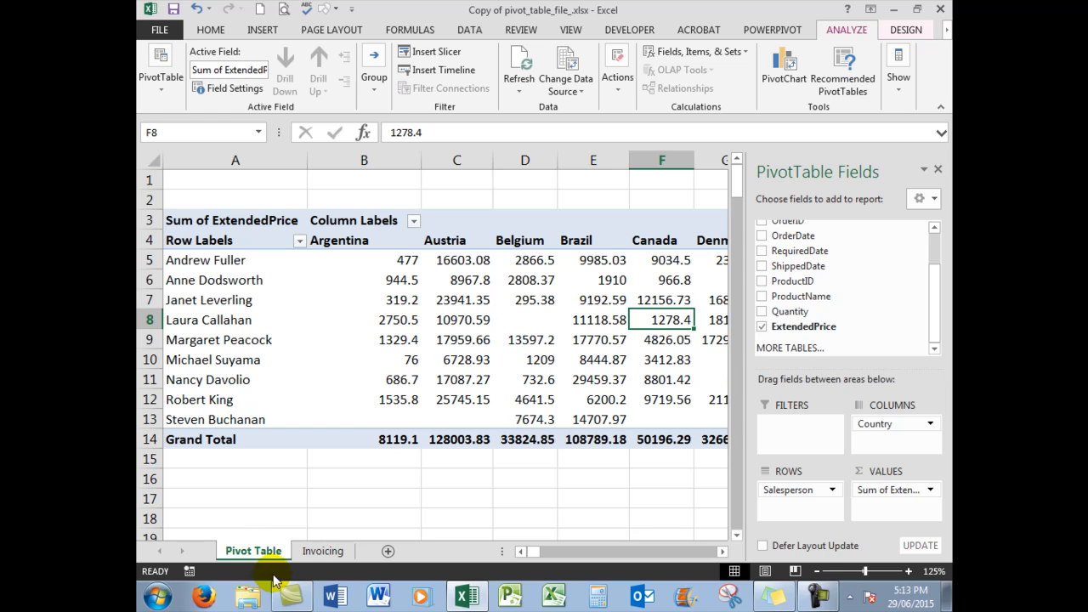
Try to delete the summarised value in cell B8 of the pivot table
mouse_move(397, 321)
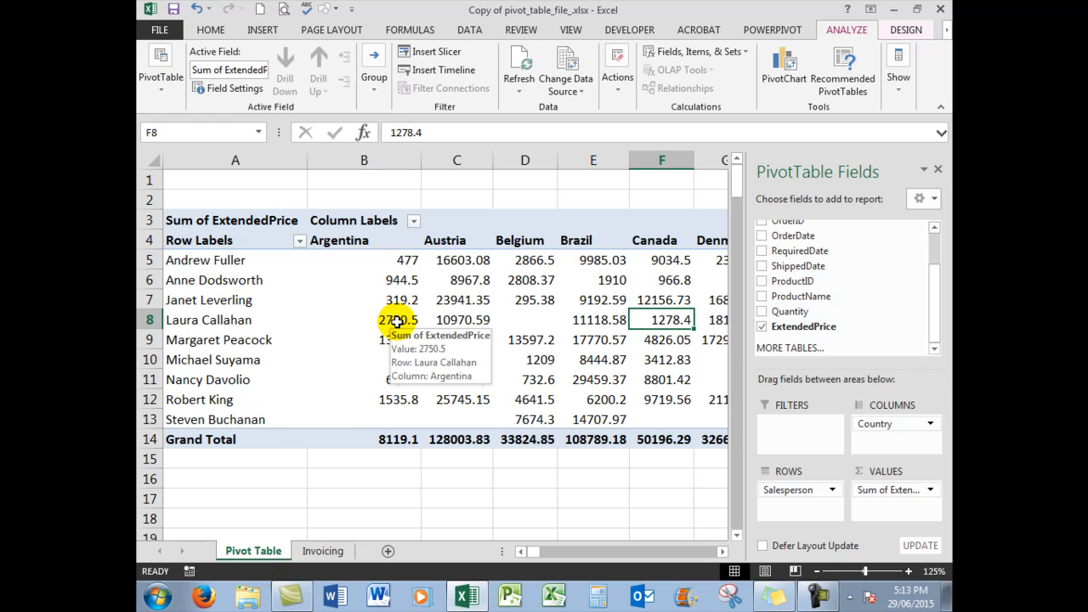
left_click(397, 320)
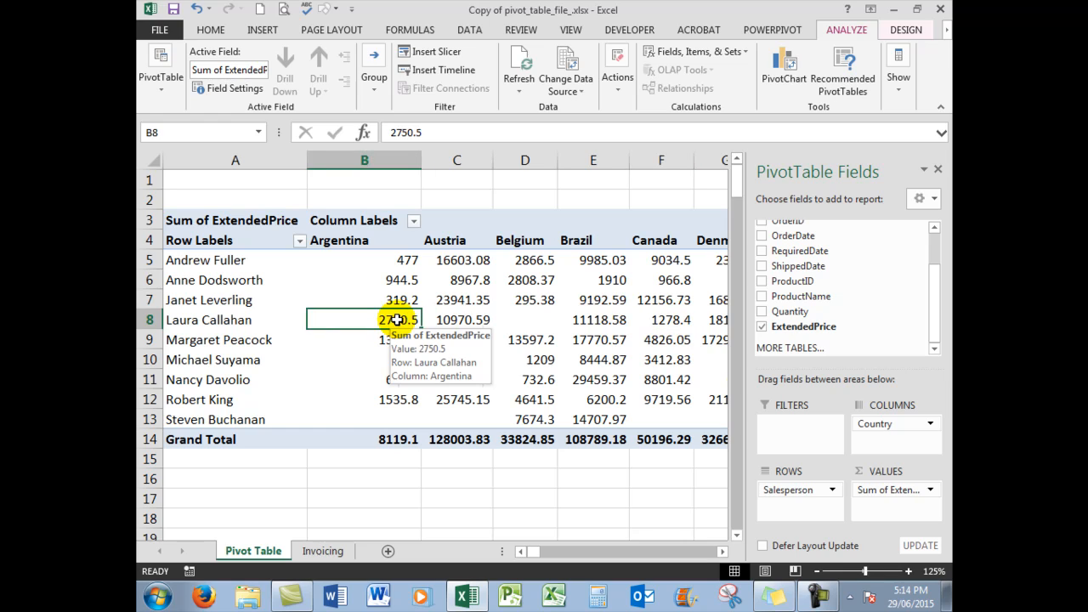
key("Delete")
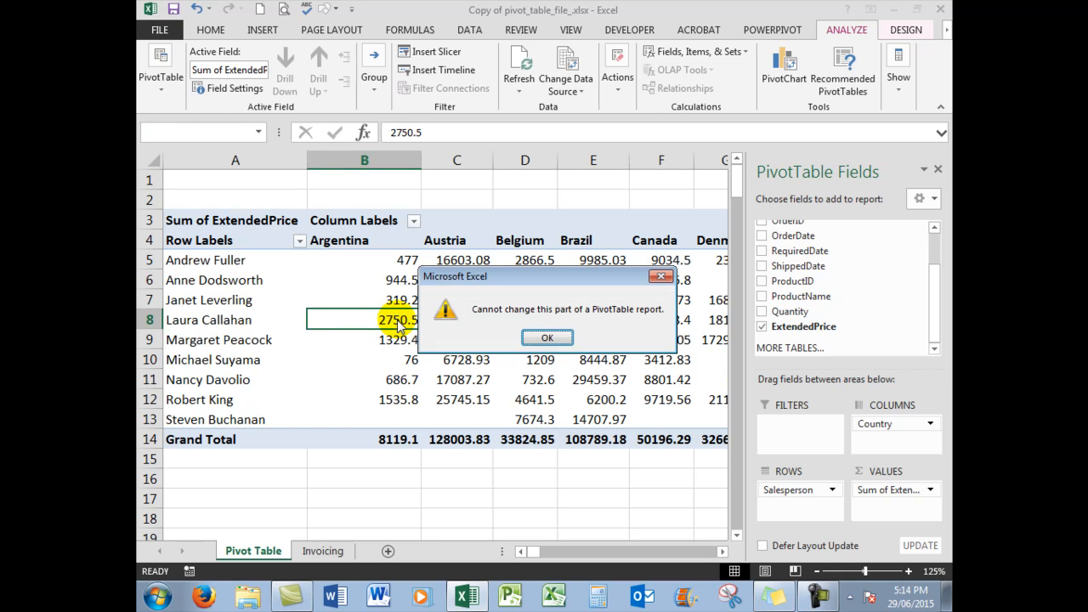
left_click(536, 334)
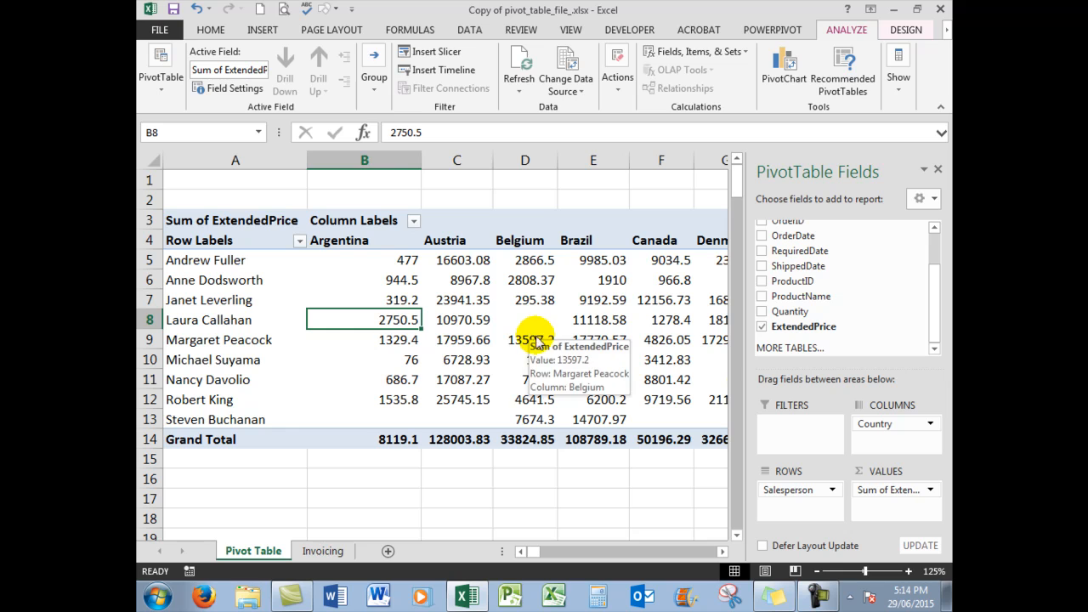
Compare the records on the Invoicing sheet with the summarised values on the Pivot Table sheet
left_click(324, 552)
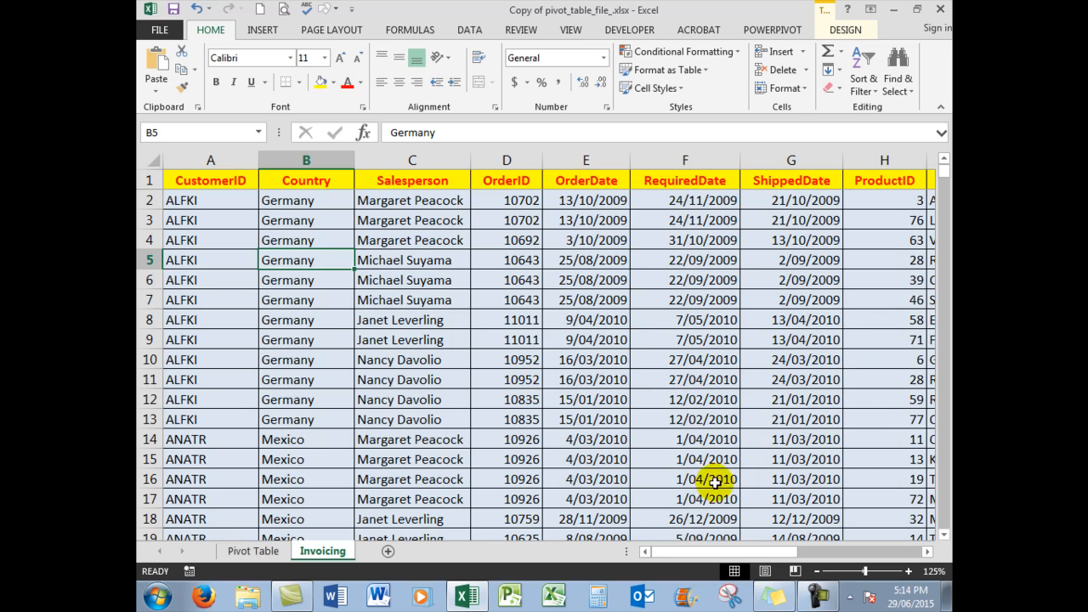
left_click(252, 553)
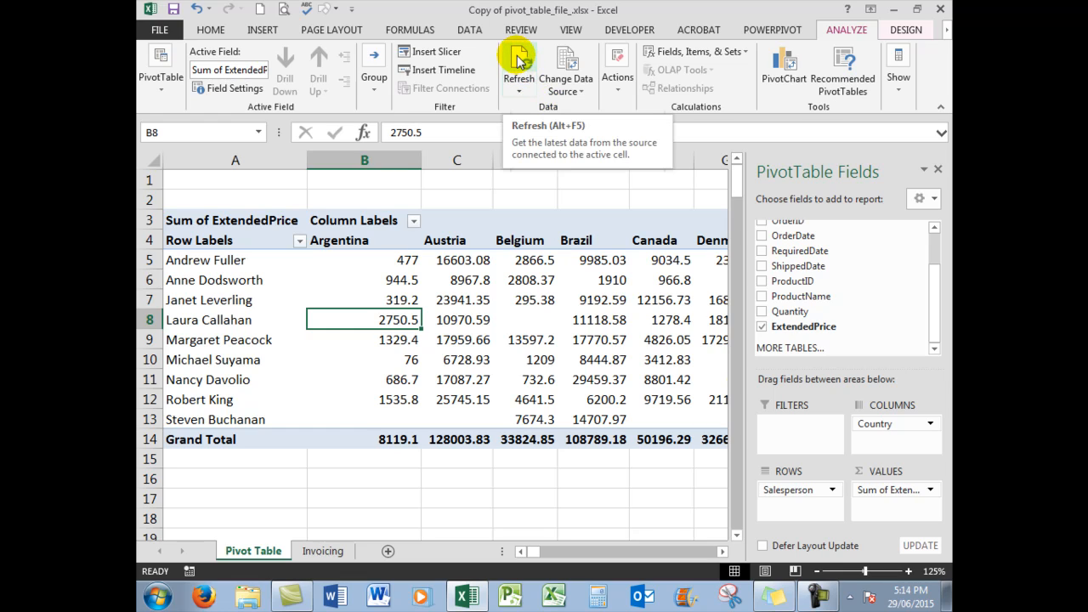
mouse_move(439, 393)
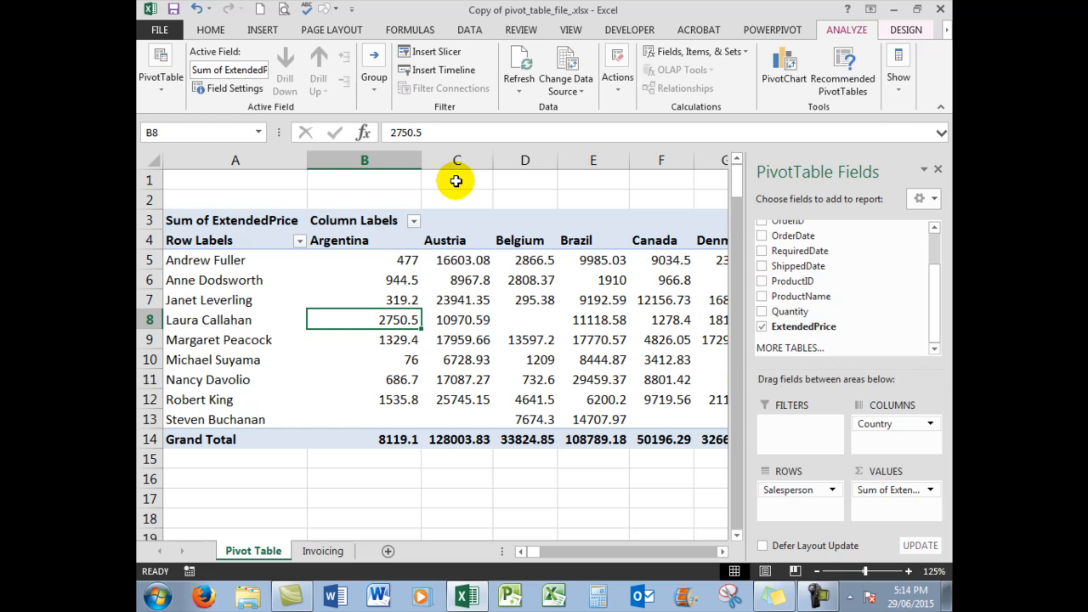
mouse_move(457, 321)
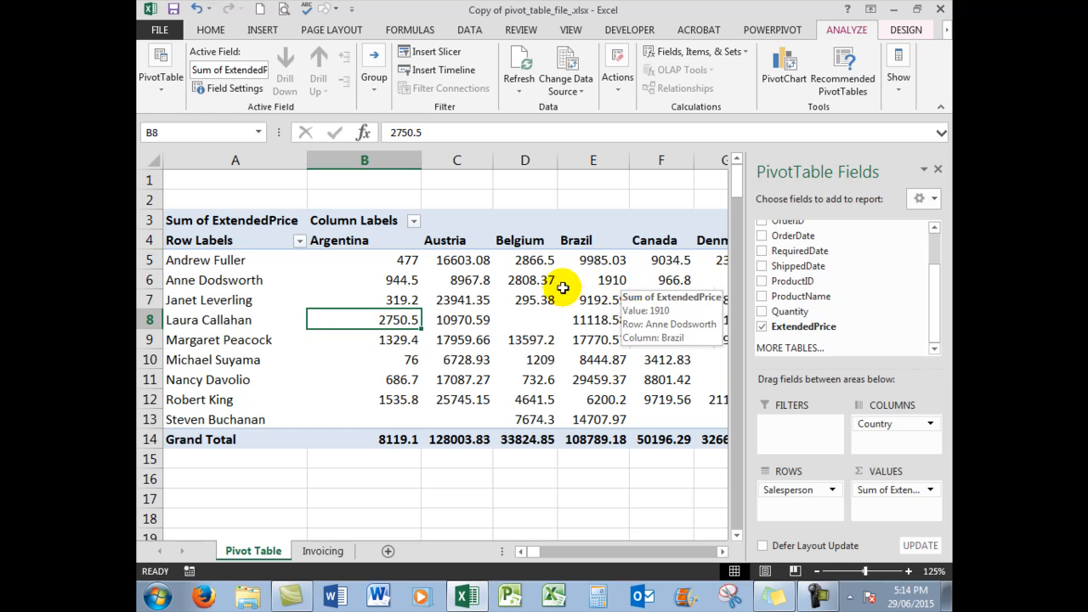
mouse_move(542, 276)
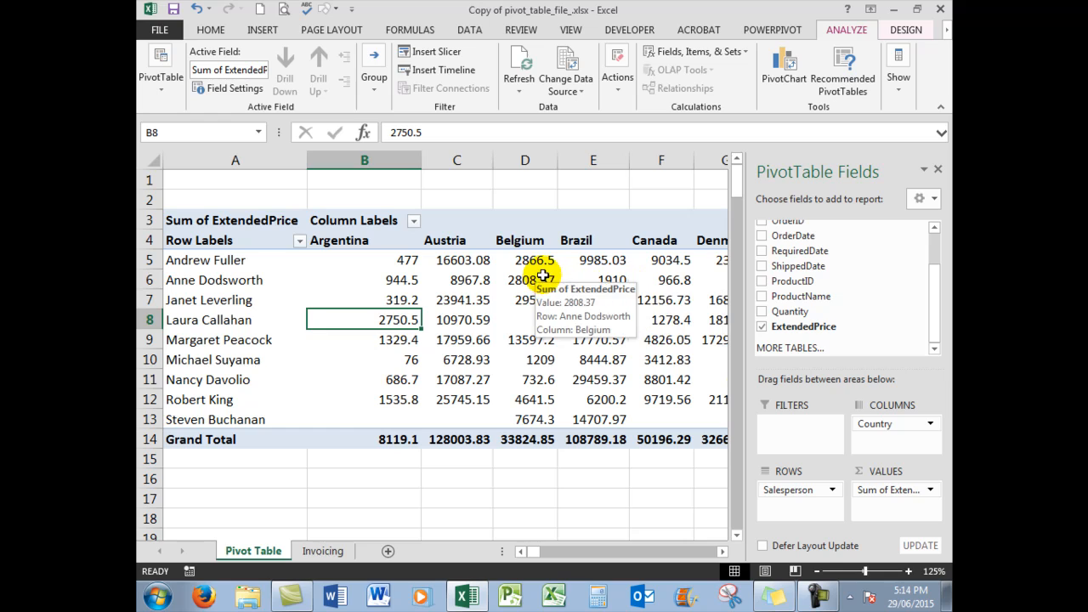
Check how the PivotTable field list responds to selecting D16 outside the pivot table and D10 inside it
left_click(531, 479)
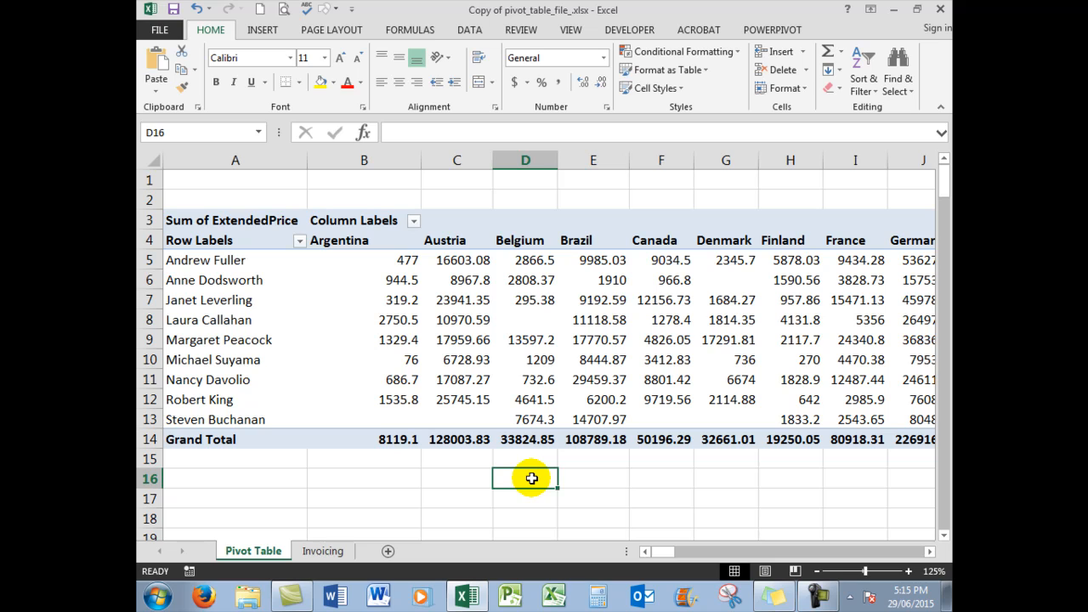
left_click(540, 362)
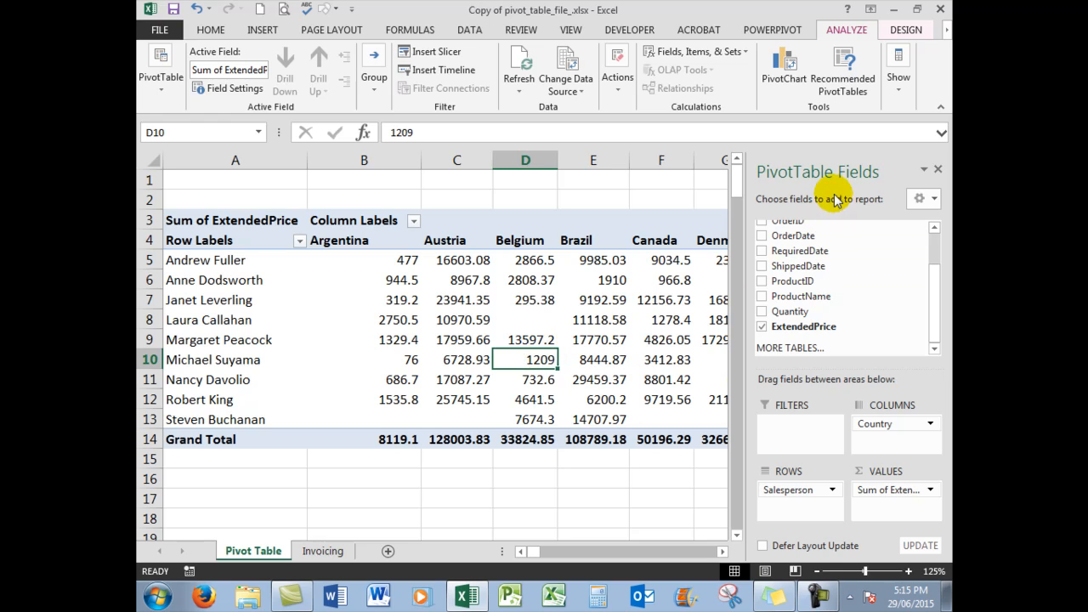
left_click(516, 482)
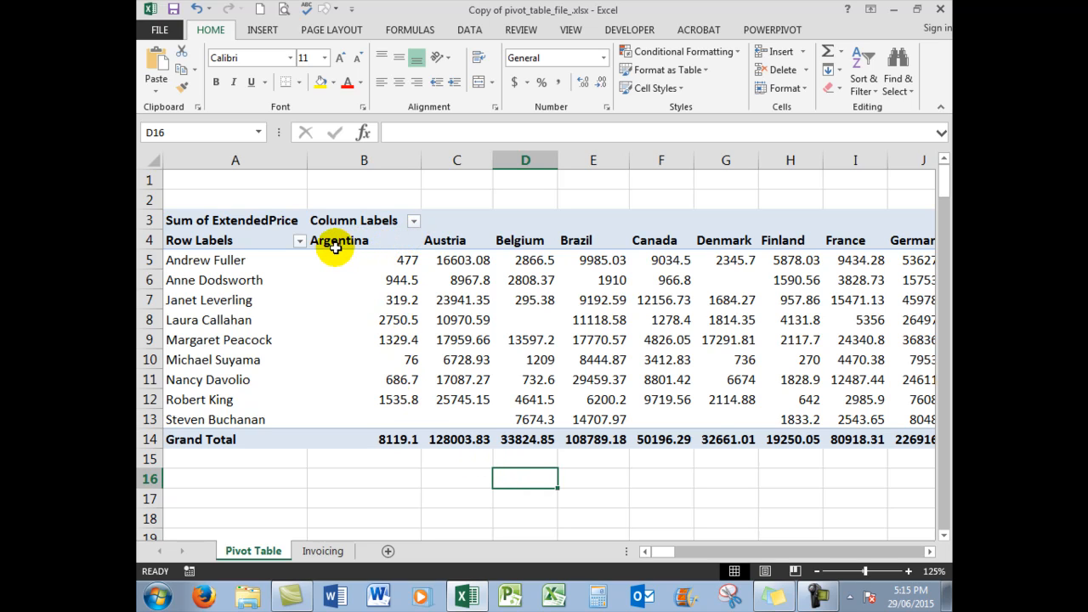
Filter the pivot table's Country columns to Argentina, Austria, Belgium, Brazil and Canada only
left_click(414, 221)
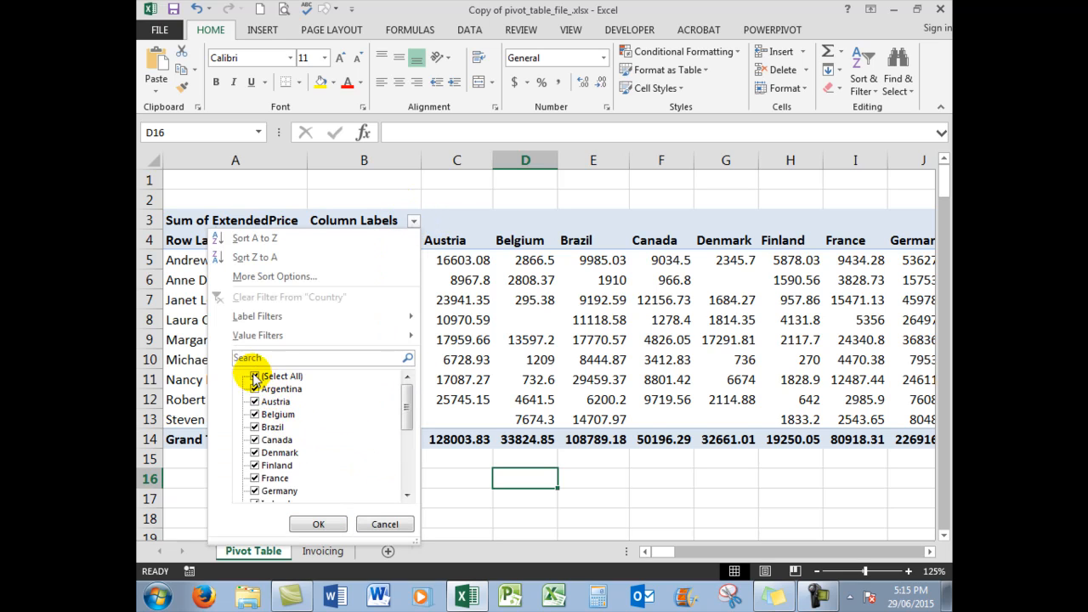
left_click(254, 377)
left_click(254, 389)
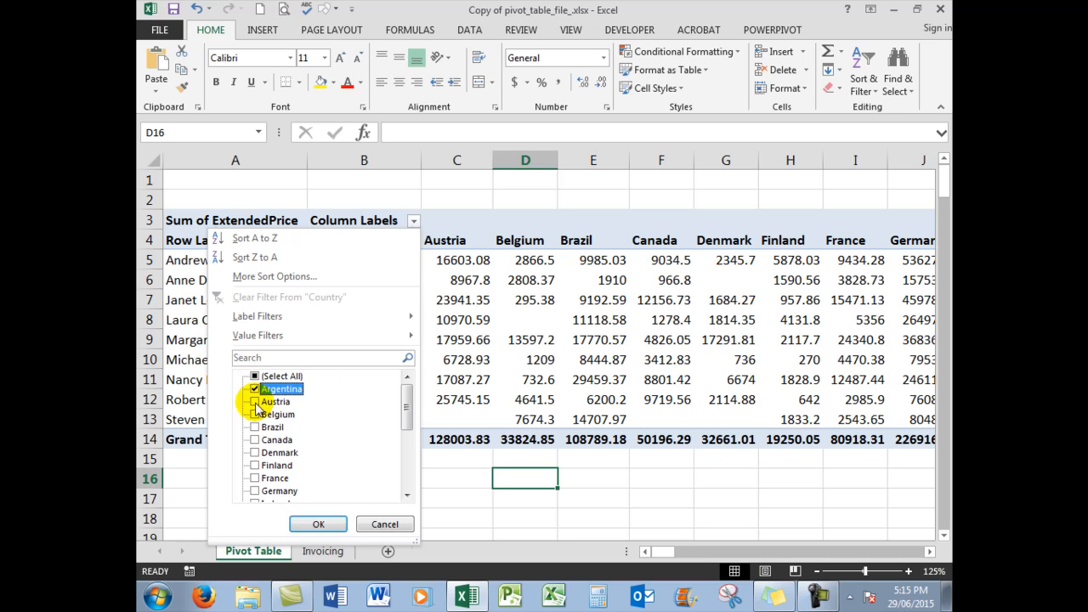
left_click(255, 401)
left_click(255, 414)
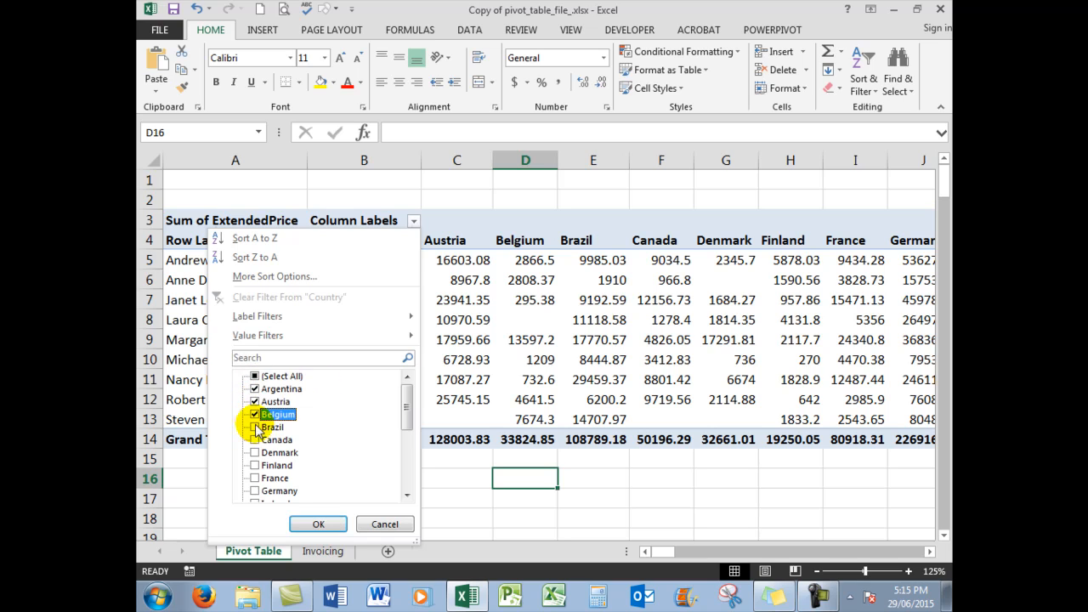
left_click(255, 427)
left_click(255, 439)
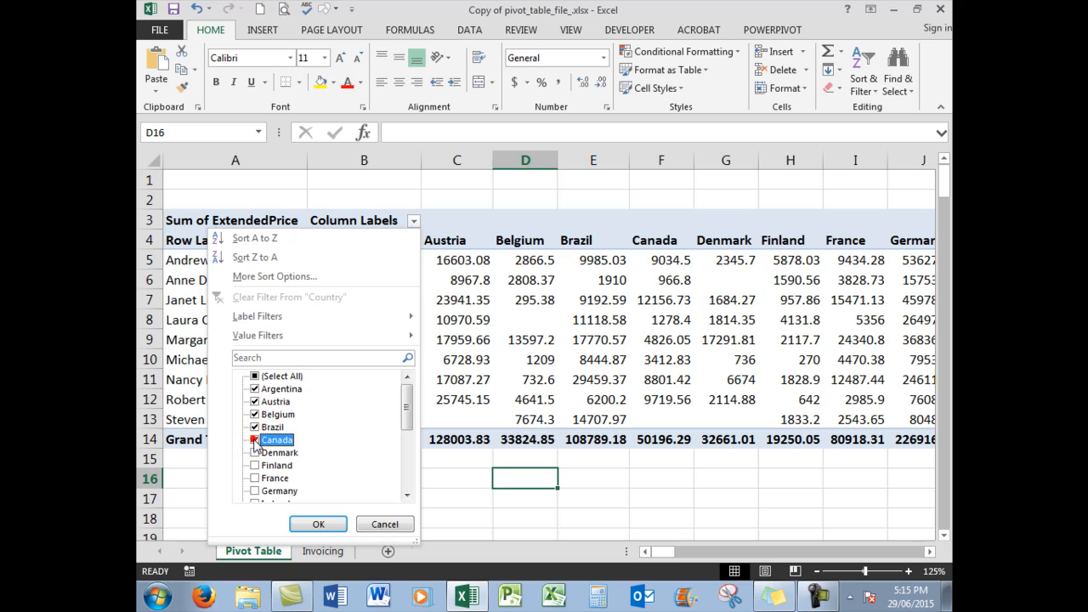
left_click(308, 522)
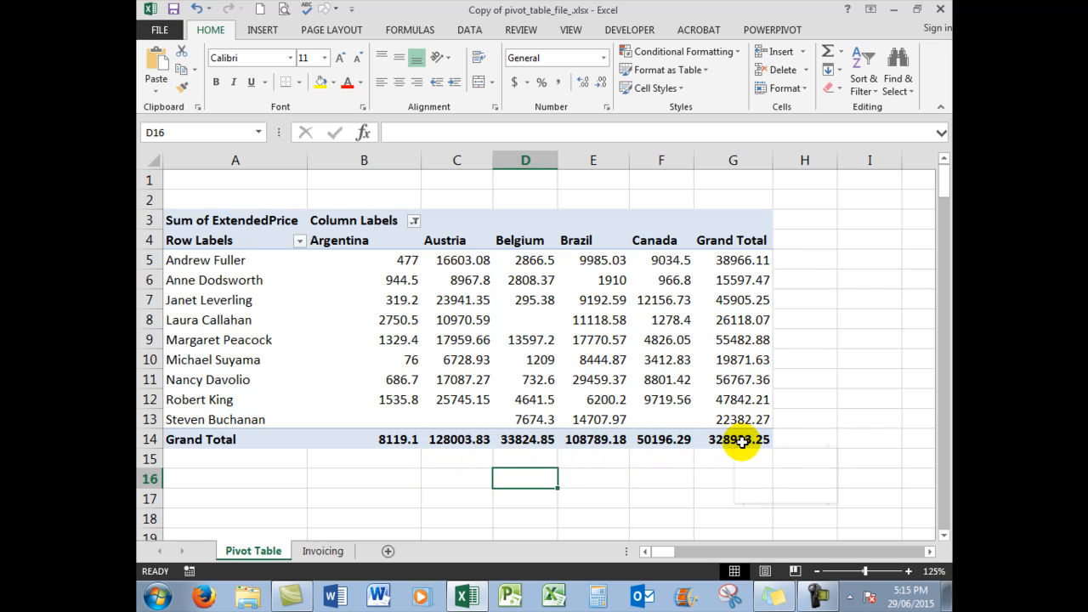
mouse_move(742, 440)
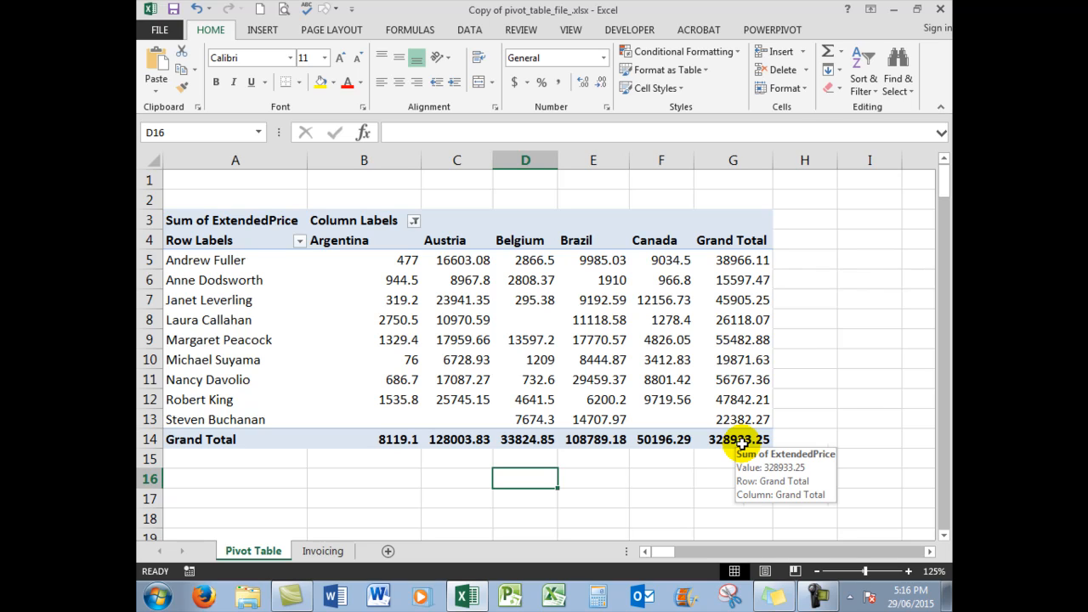
Select cell C6 in the pivot table and hide the PivotTable field list
right_click(459, 282)
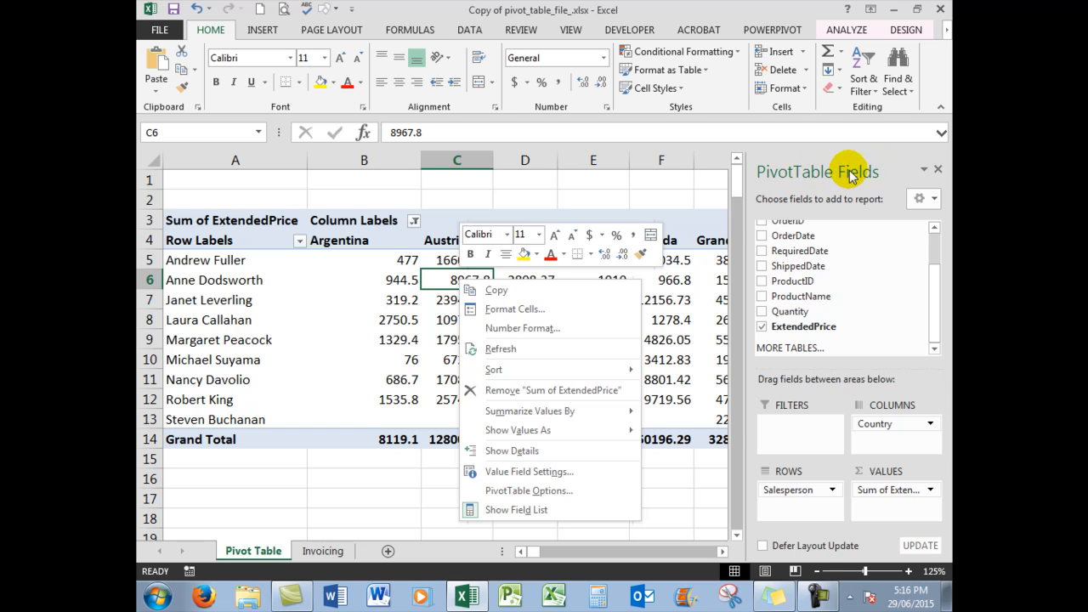
left_click(848, 31)
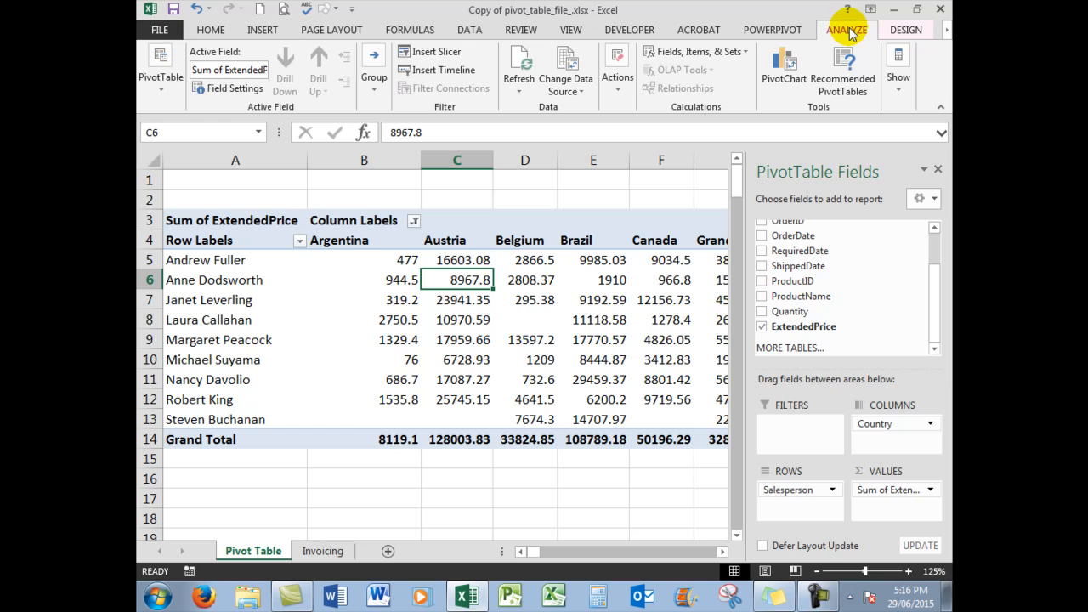
left_click(897, 91)
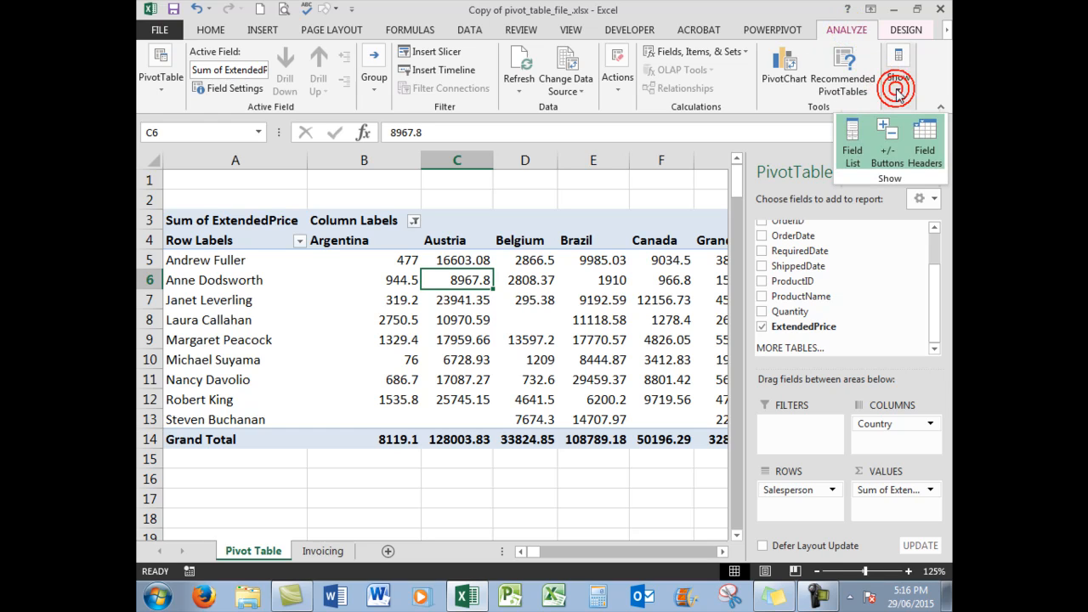
left_click(850, 138)
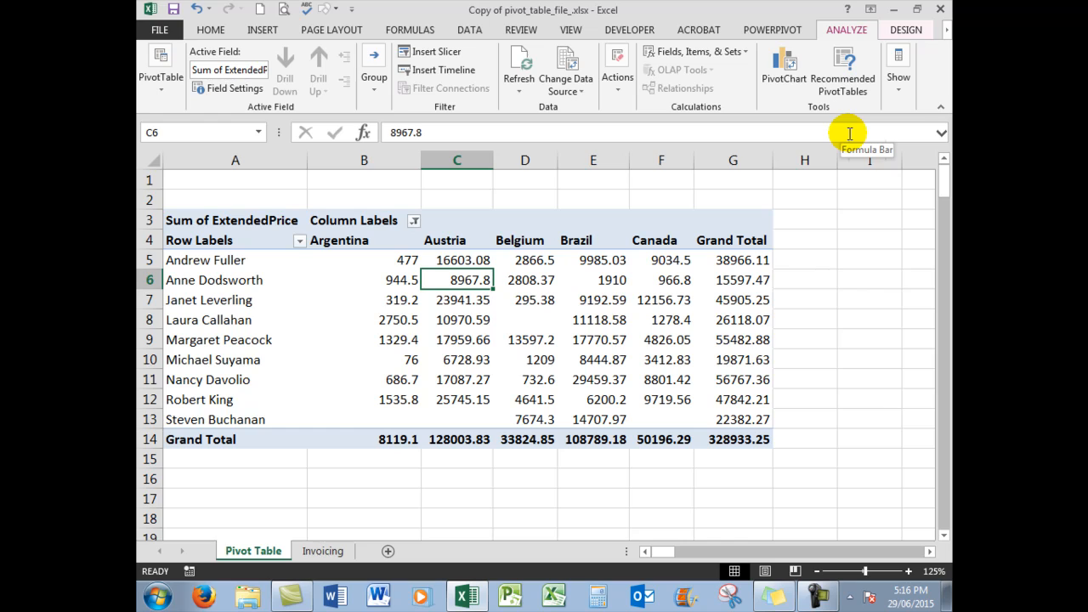
Show the PivotTable field list again for the pivot table, and hide it once more
left_click(460, 281)
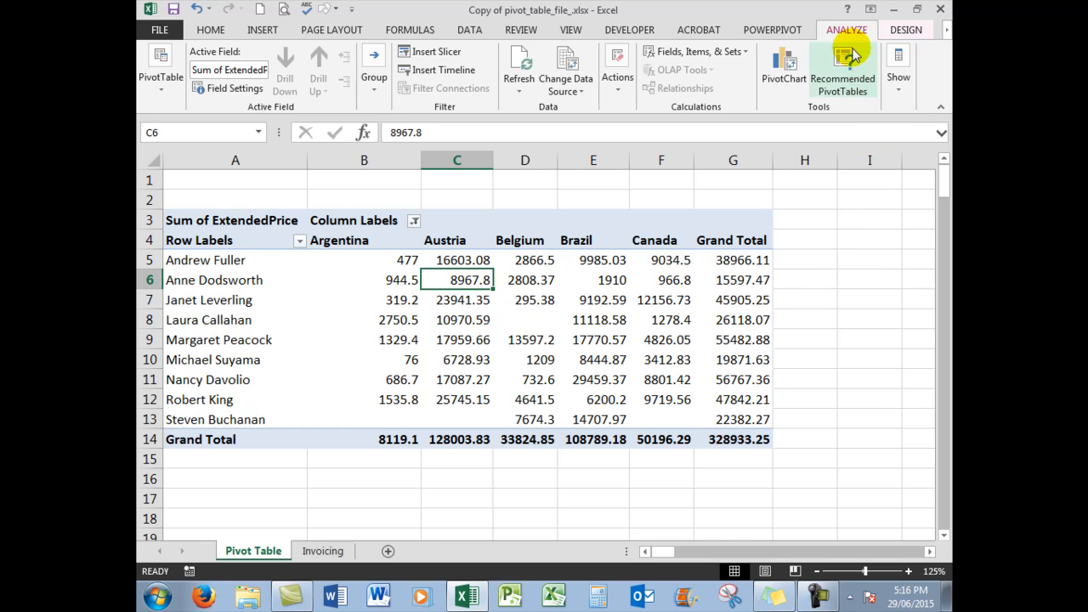
left_click(899, 85)
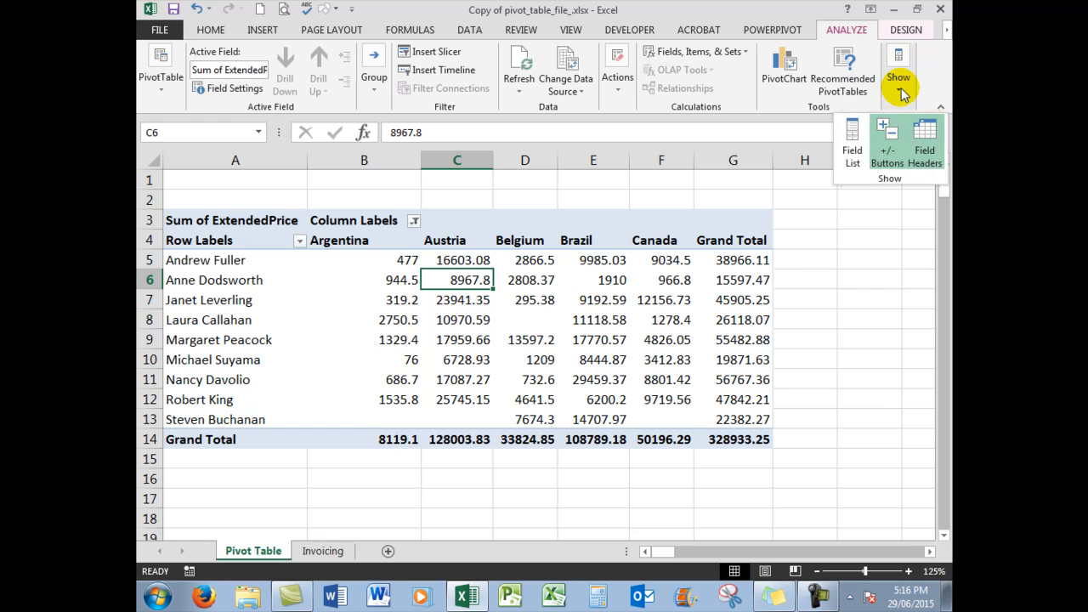
left_click(852, 134)
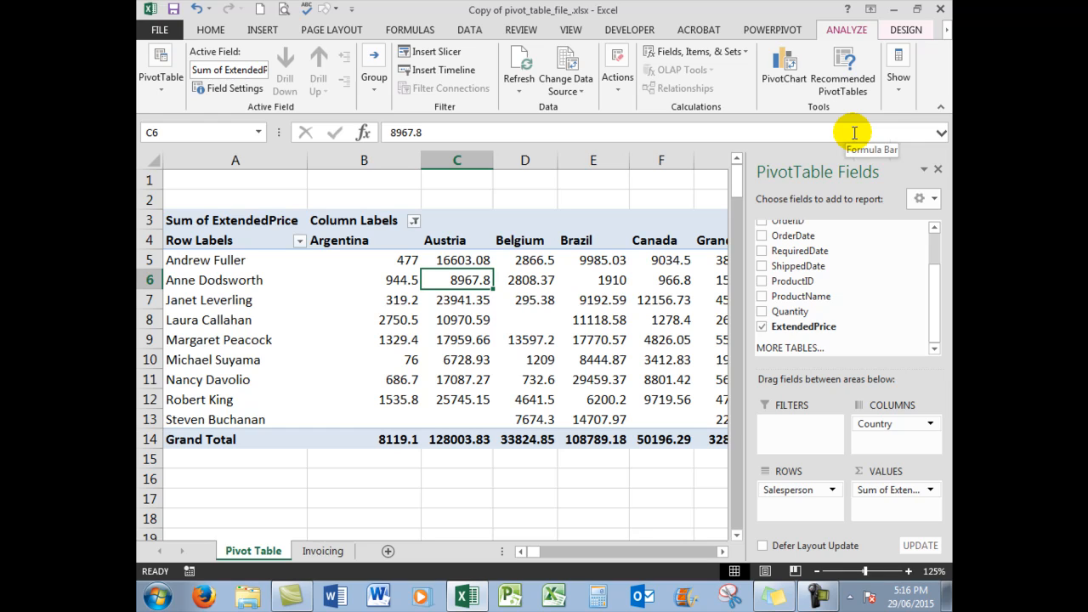
left_click(899, 93)
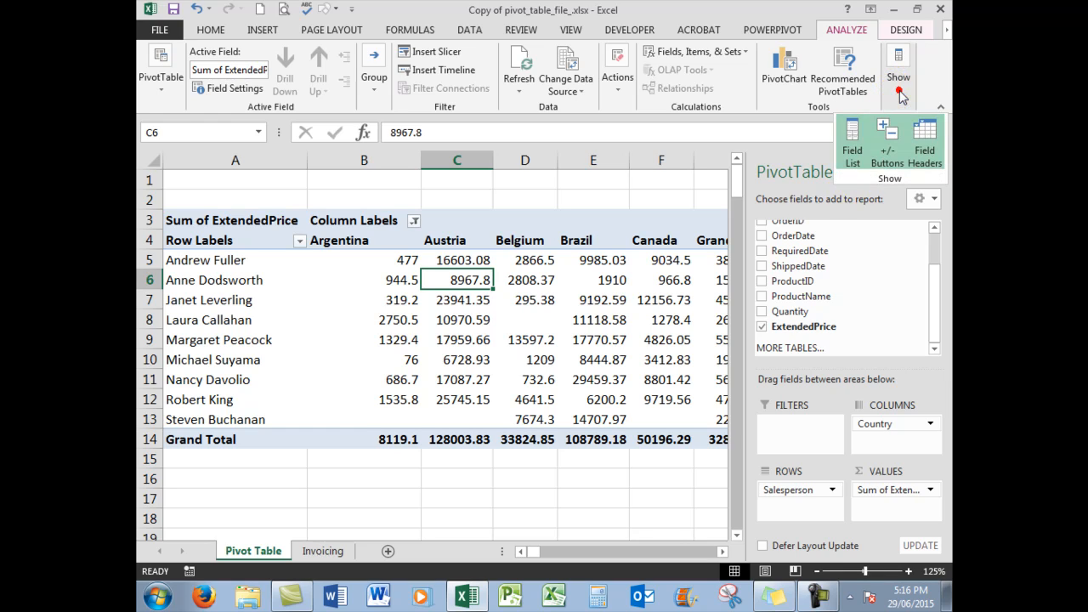
left_click(852, 136)
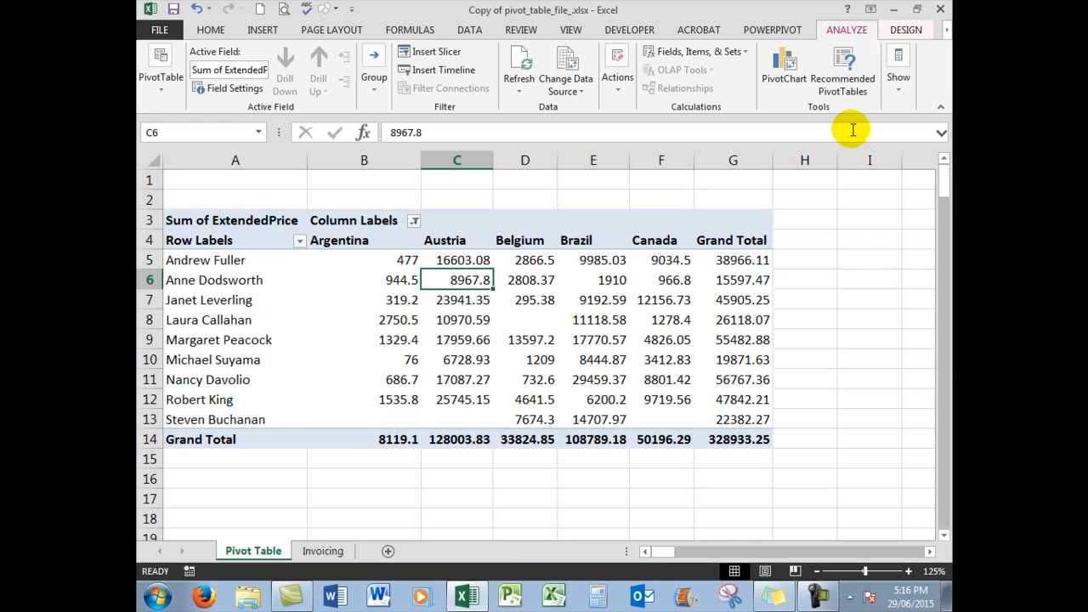
Format only cell C6 of the pivot table as Currency with the $ symbol and 0 decimal places
right_click(460, 283)
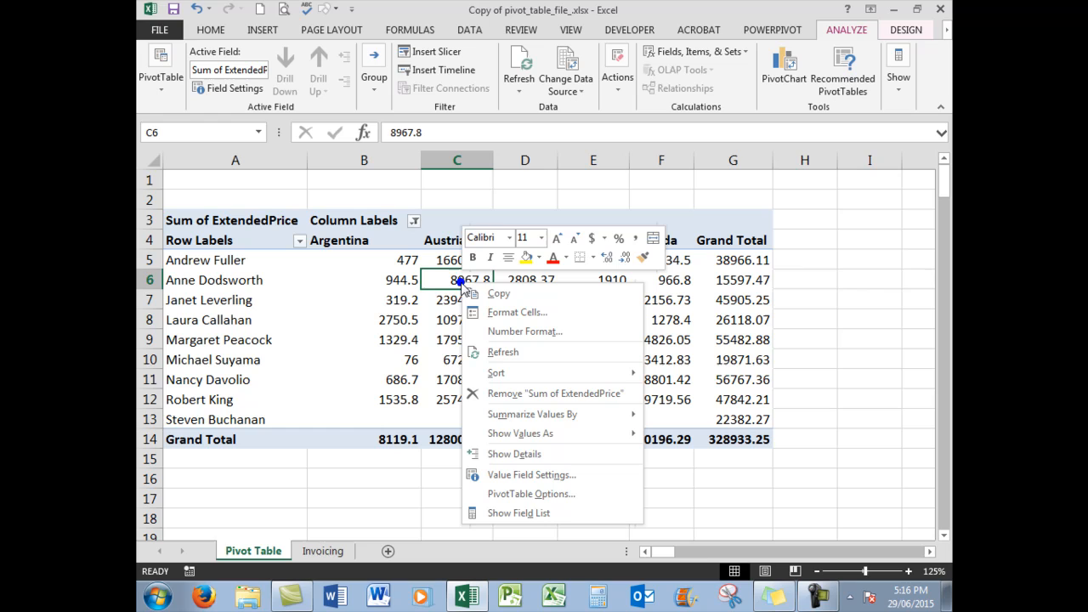
left_click(508, 314)
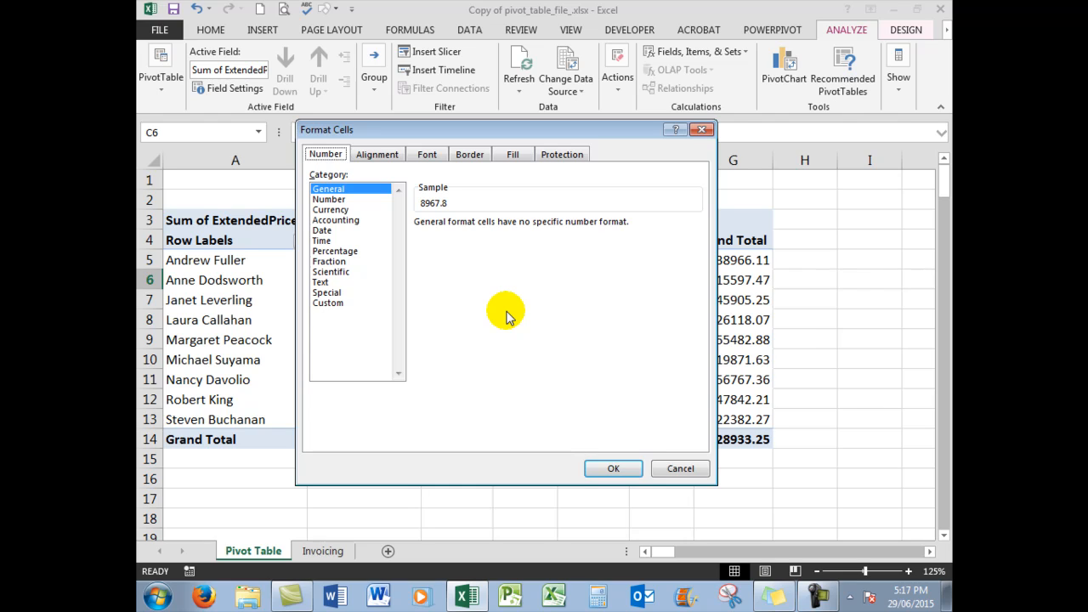
left_click(319, 209)
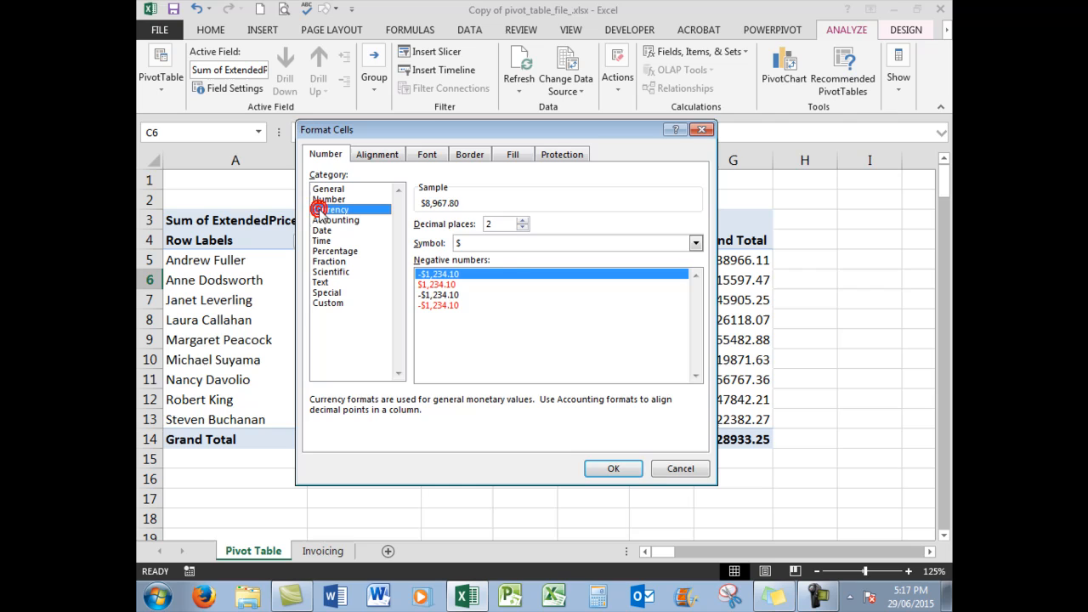
left_click(522, 227)
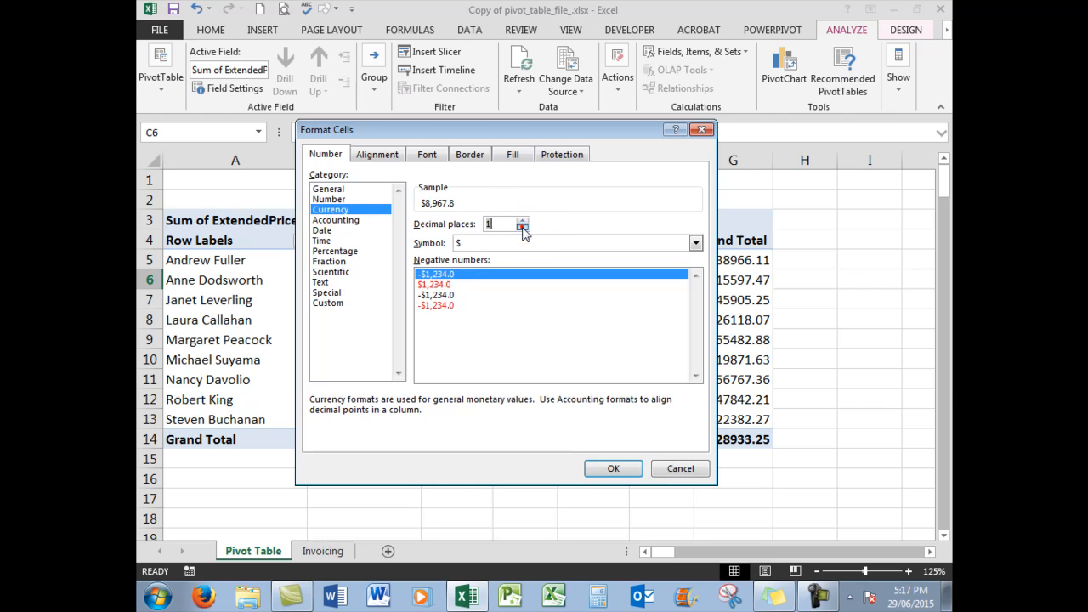
left_click(616, 469)
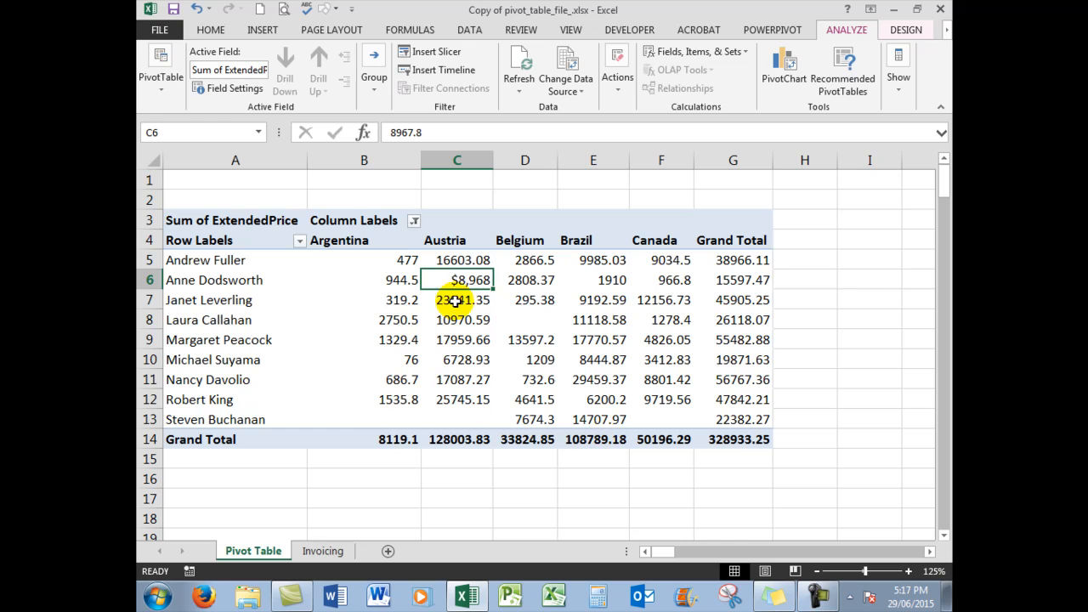
mouse_move(470, 280)
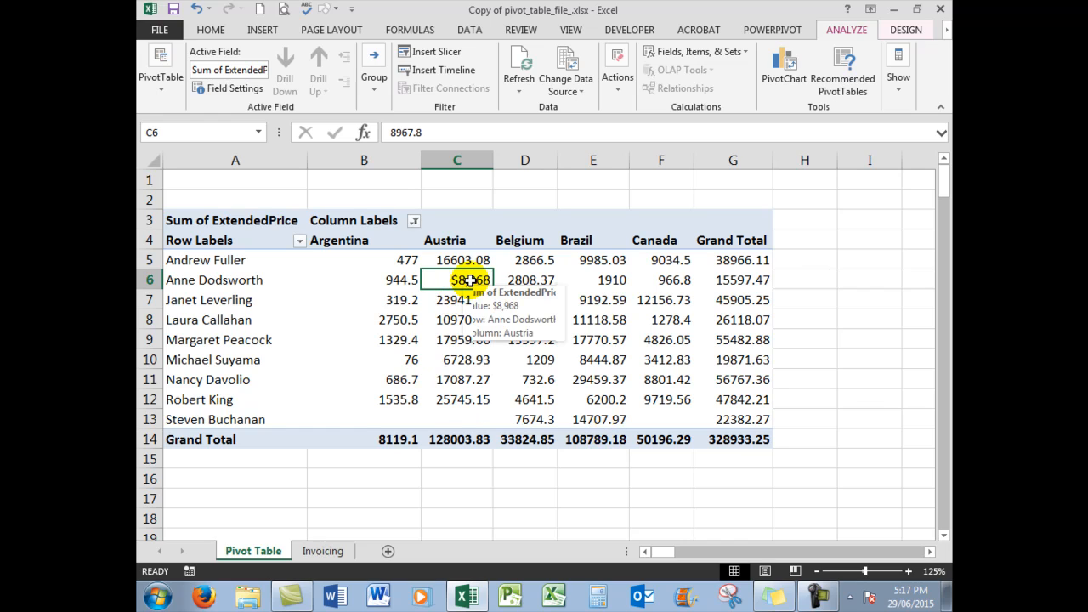
Format all Sum of ExtendedPrice values in the pivot table as Currency with the $ symbol and 0 decimal places, and undo that formatting
right_click(451, 279)
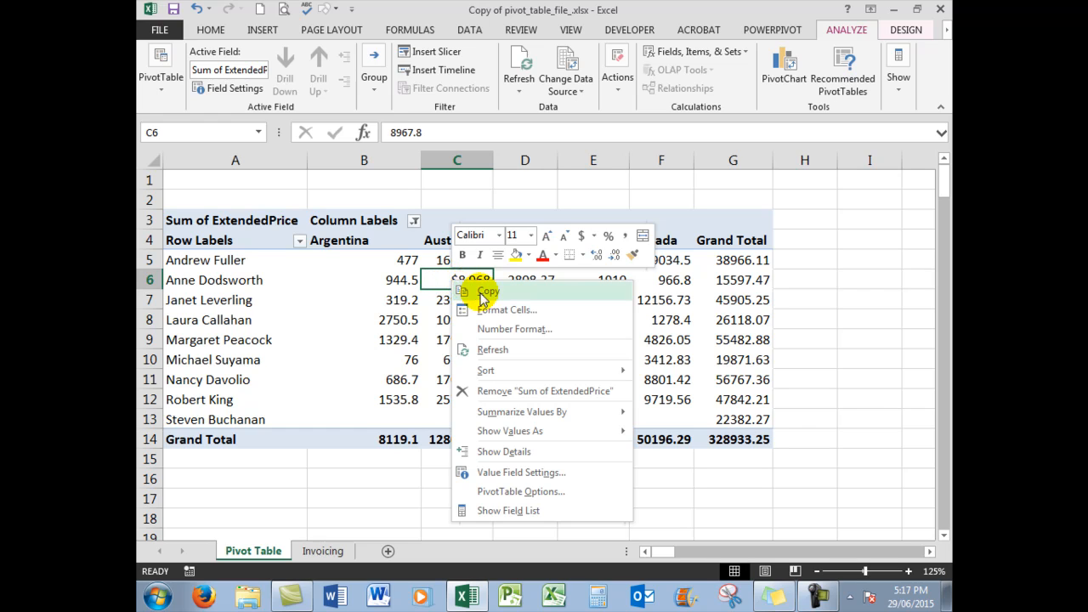
left_click(504, 330)
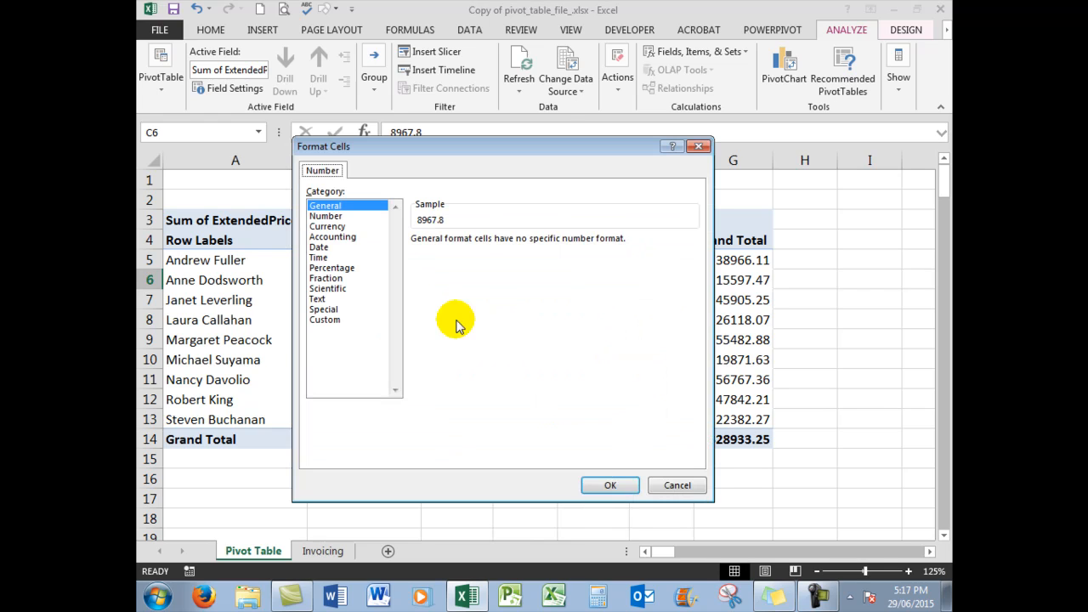
left_click(329, 225)
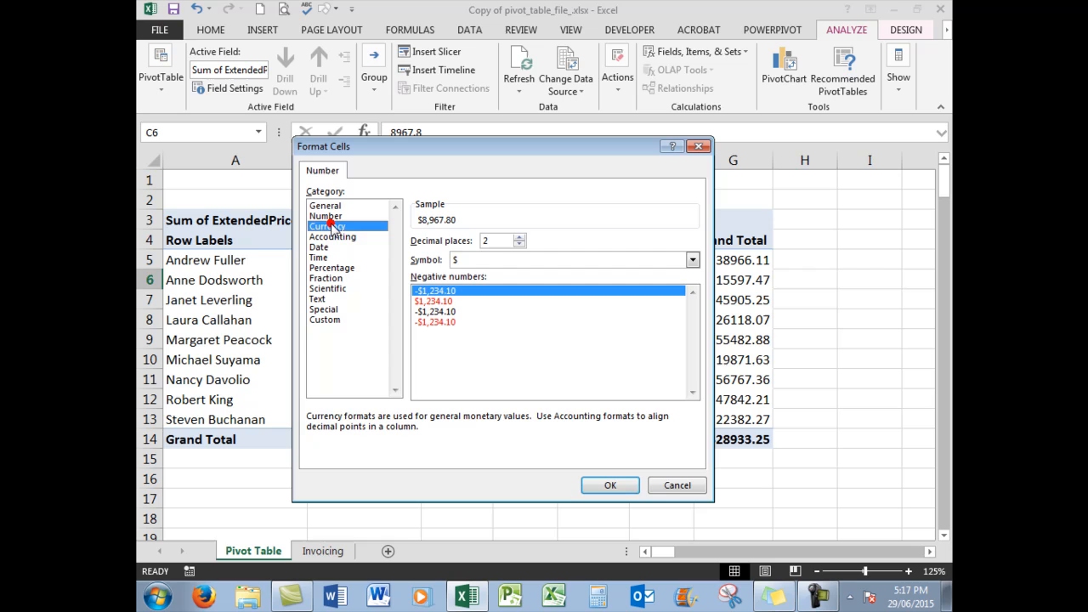
left_click(520, 245)
left_click(519, 244)
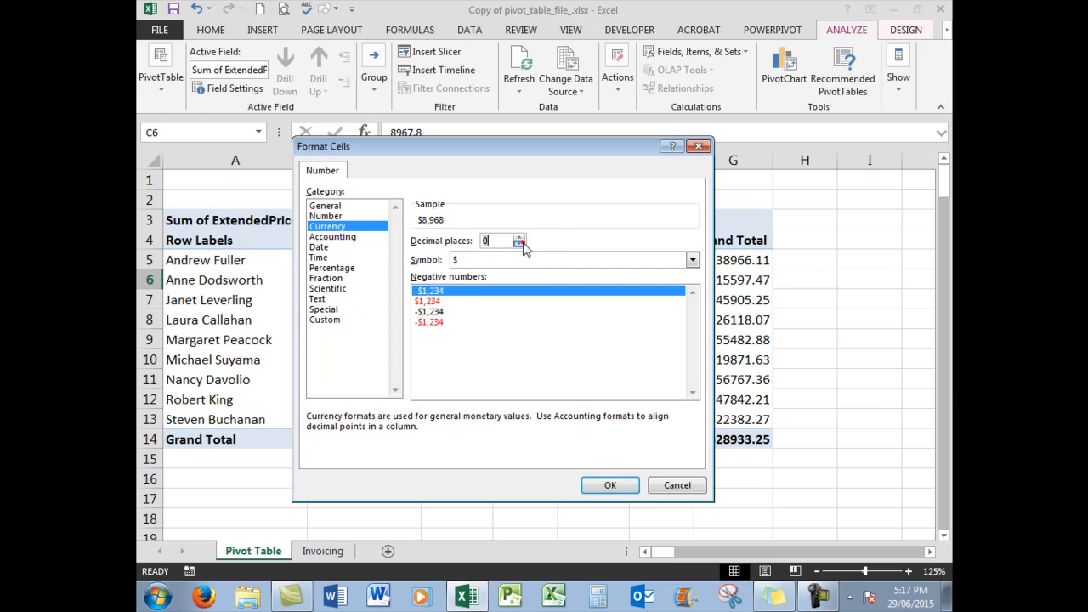
left_click(607, 485)
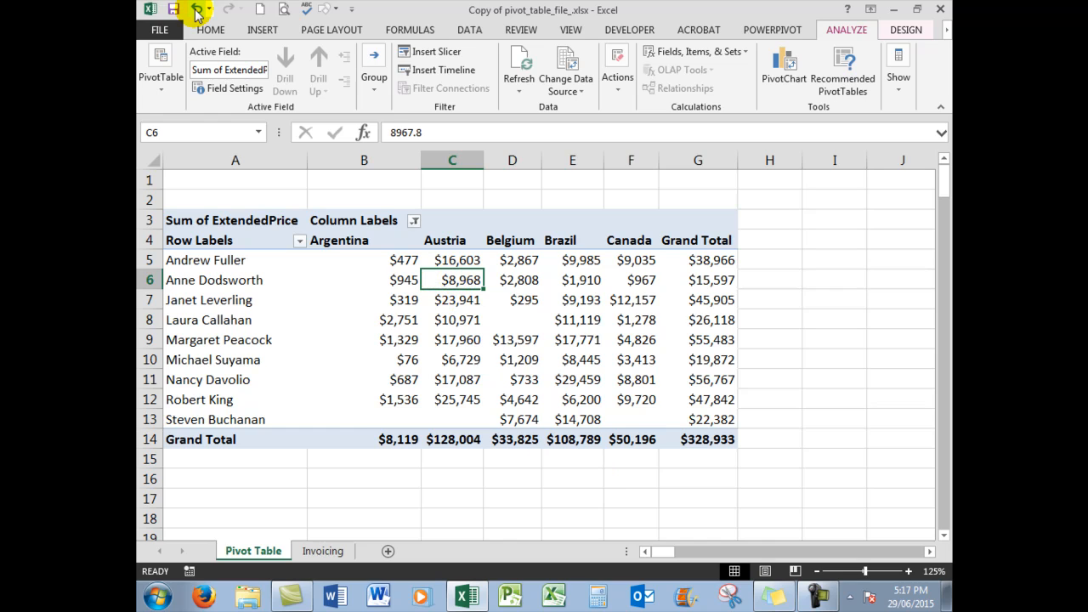
left_click(196, 10)
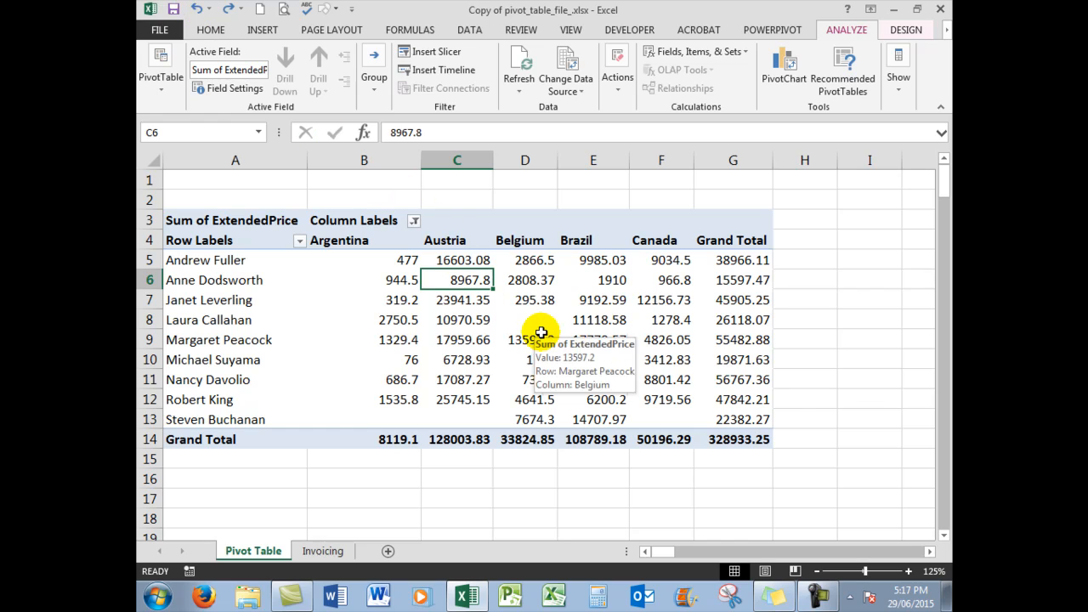
right_click(460, 281)
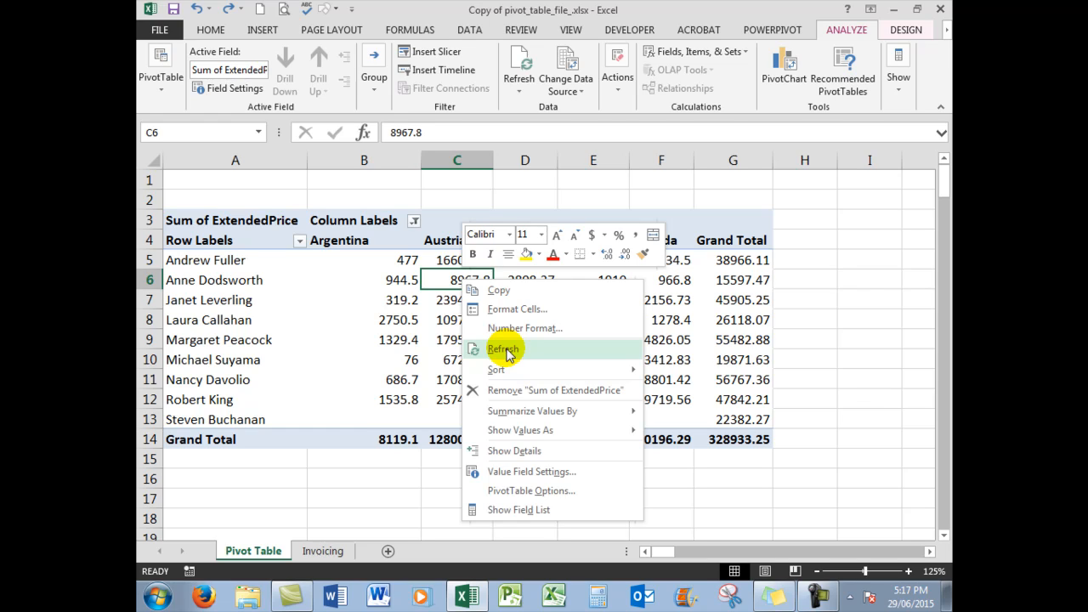
mouse_move(502, 377)
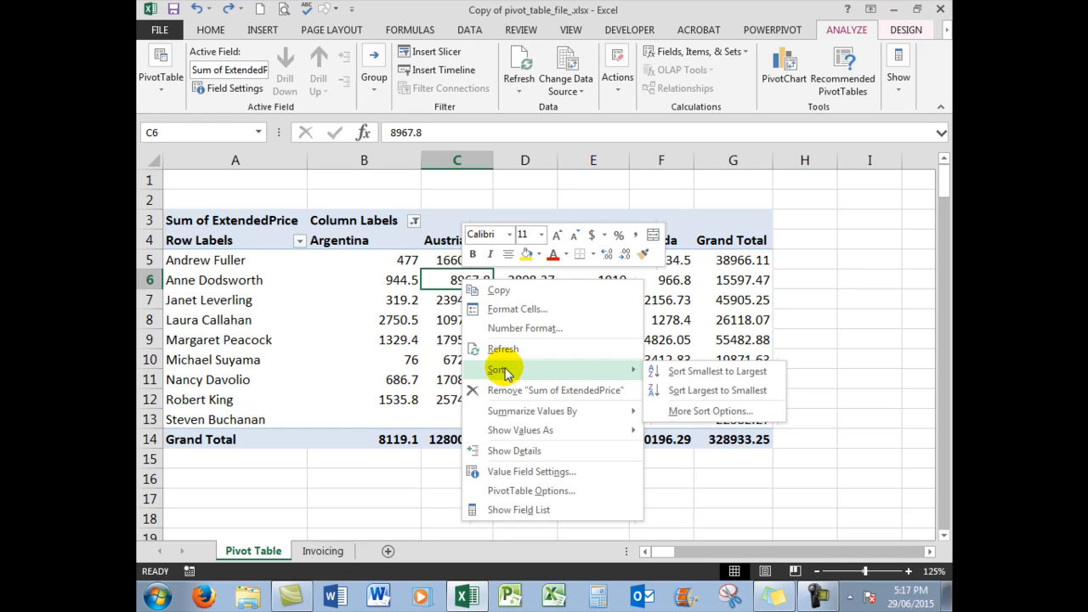
mouse_move(520, 416)
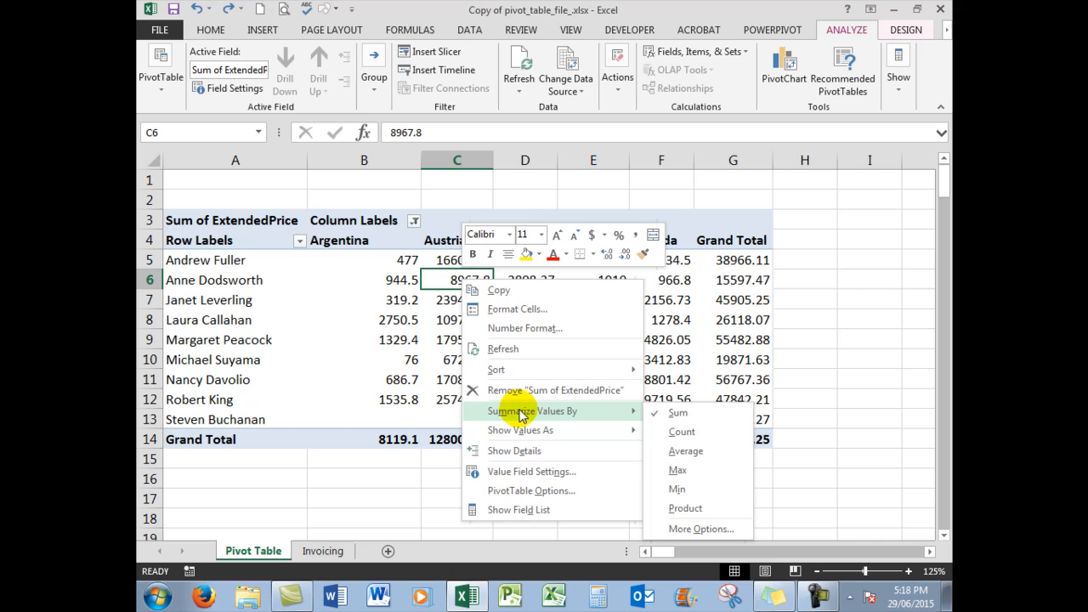
Show the PivotTable field list, add ExtendedPrice to the Values area a second time, and hide the field list again
left_click(898, 88)
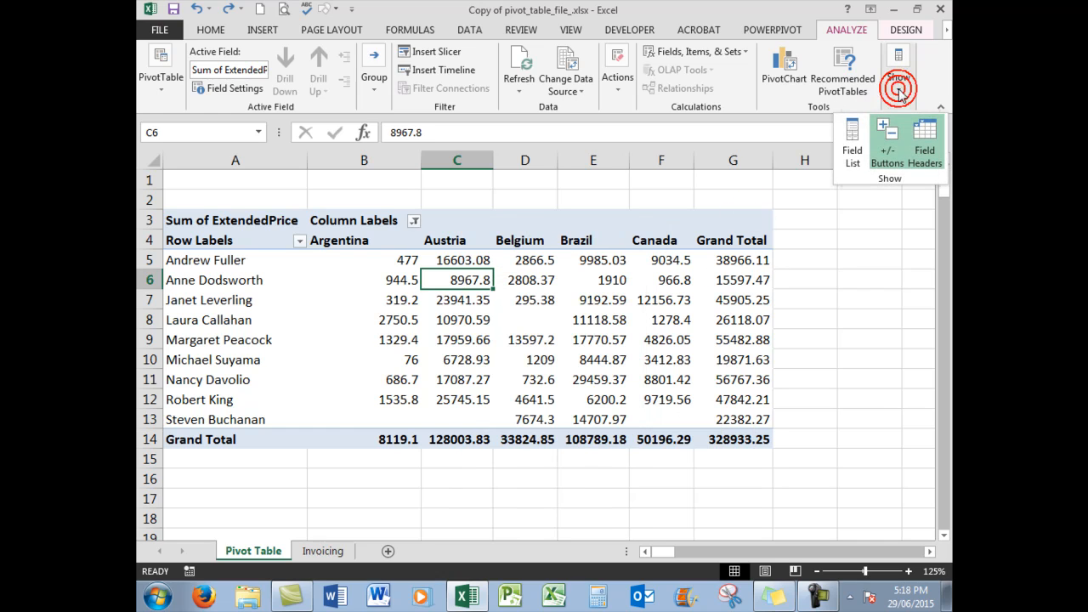
left_click(848, 129)
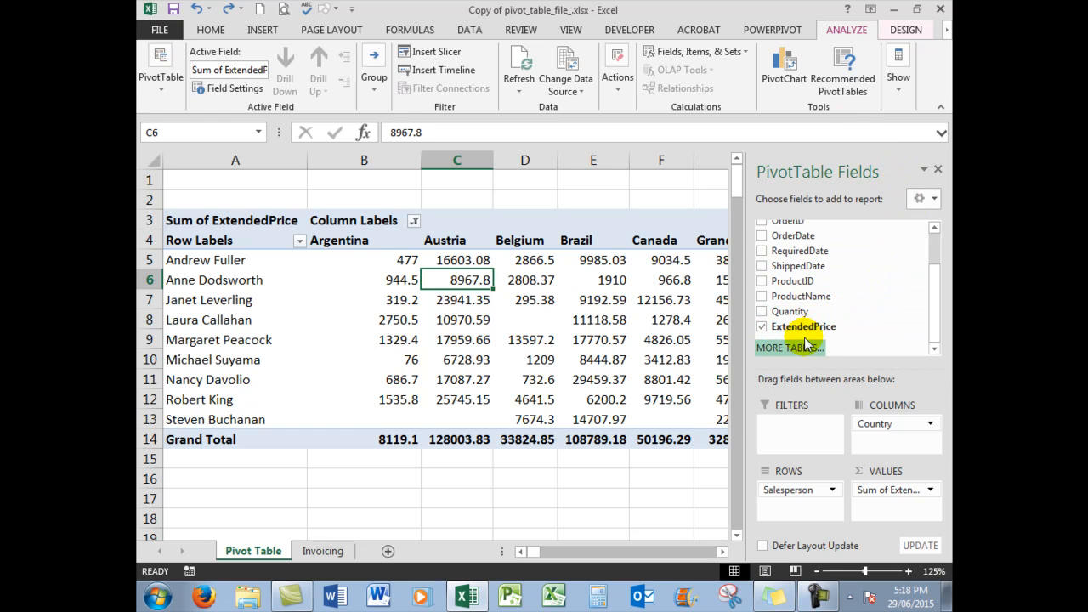
left_click_drag(786, 331, 901, 510)
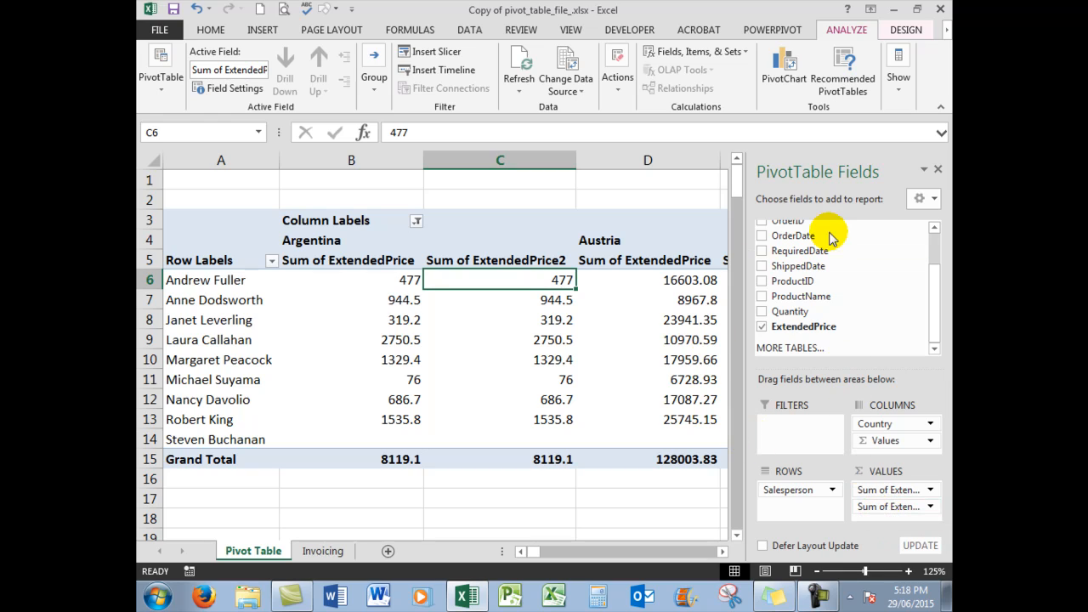
left_click(938, 170)
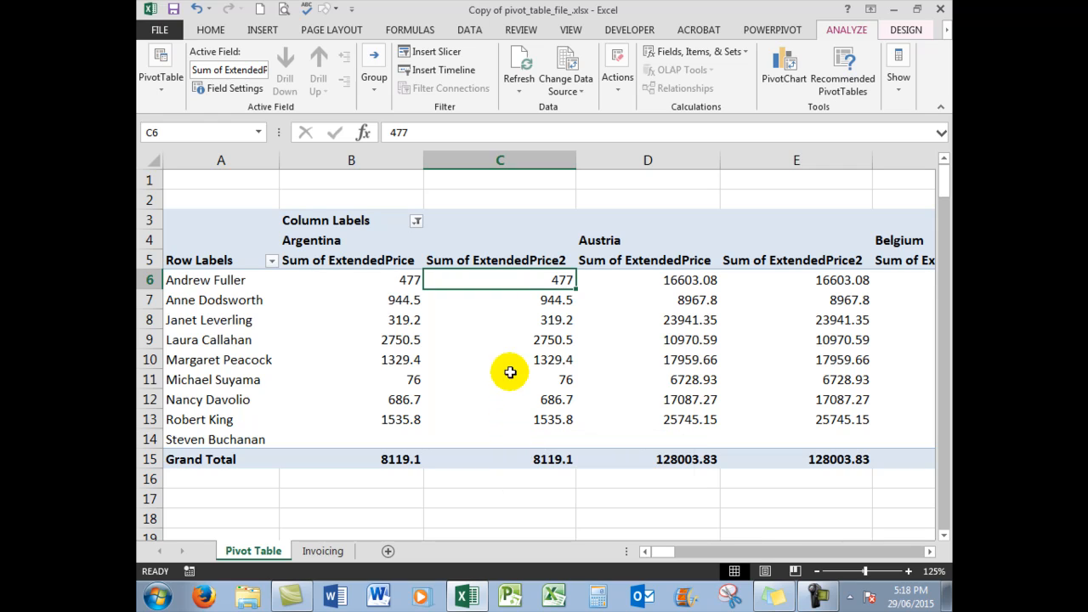
Summarize the second ExtendedPrice value field by Count instead of Sum
right_click(512, 281)
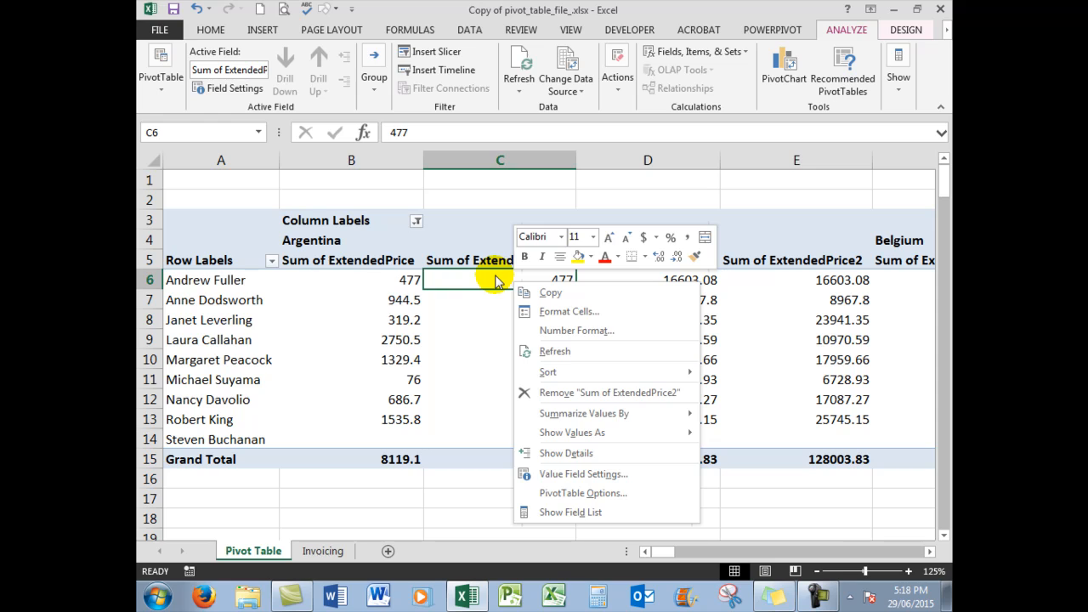
mouse_move(568, 419)
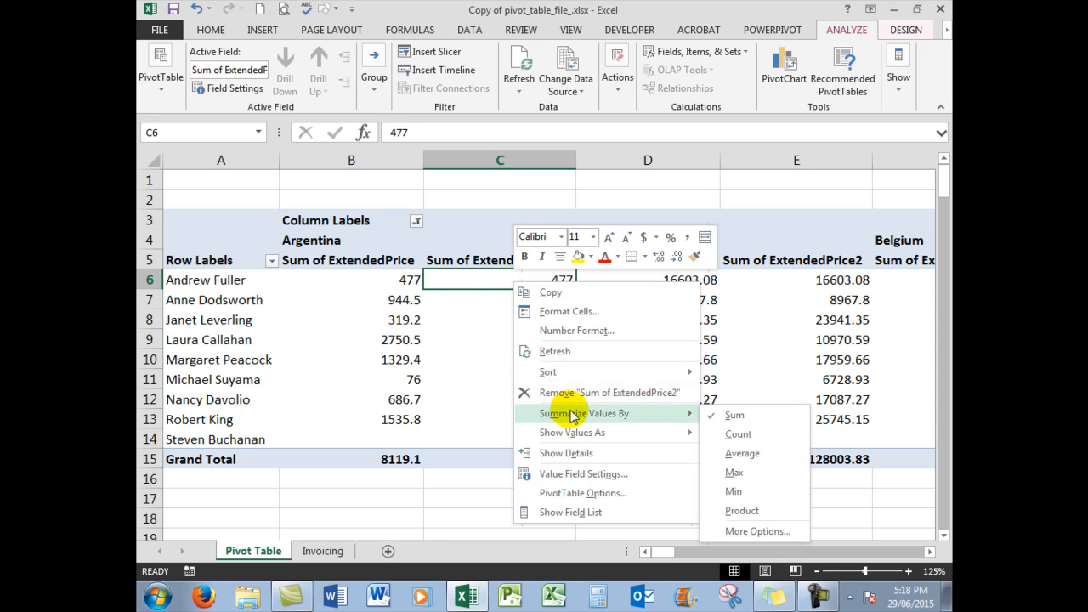
left_click(738, 435)
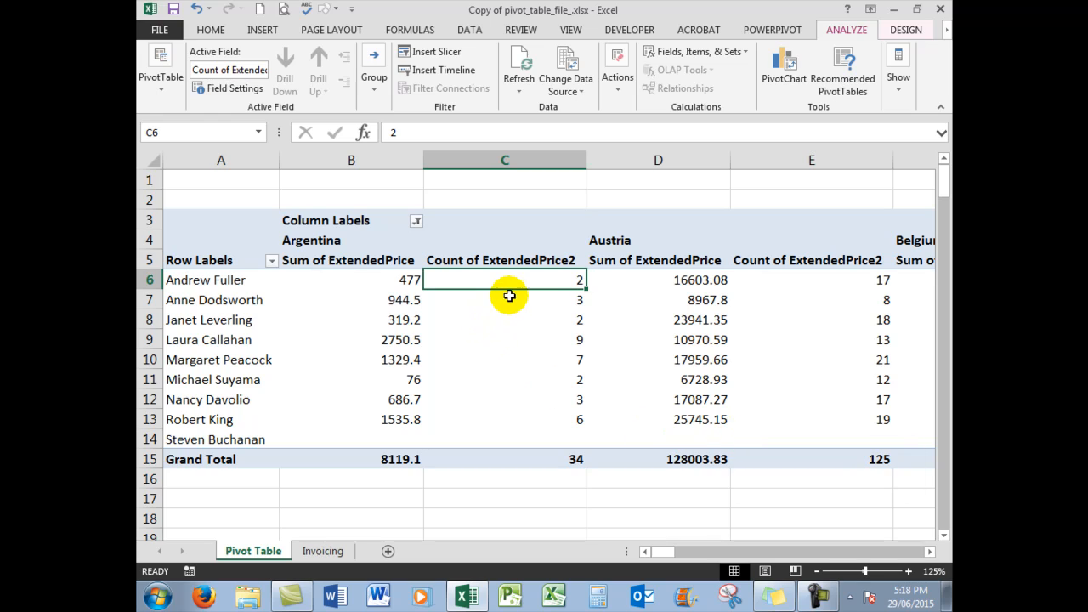
mouse_move(531, 425)
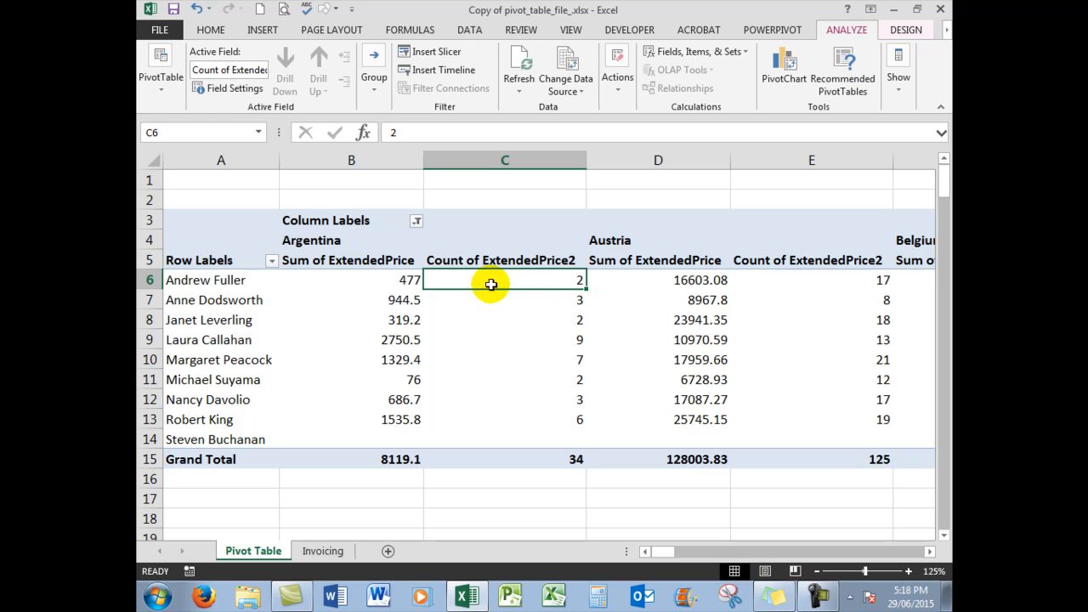
mouse_move(420, 282)
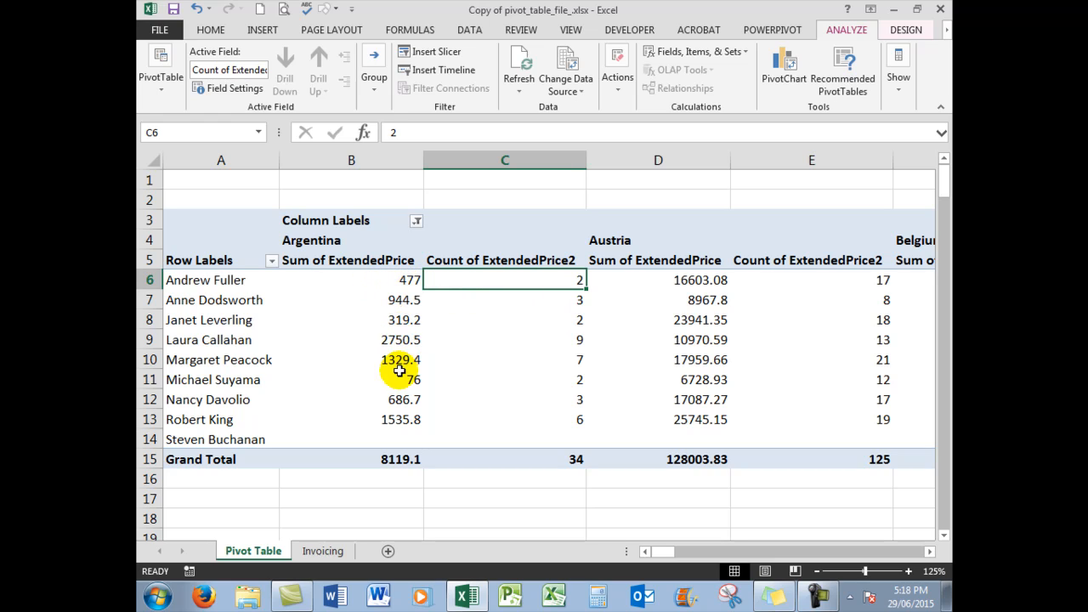
mouse_move(396, 420)
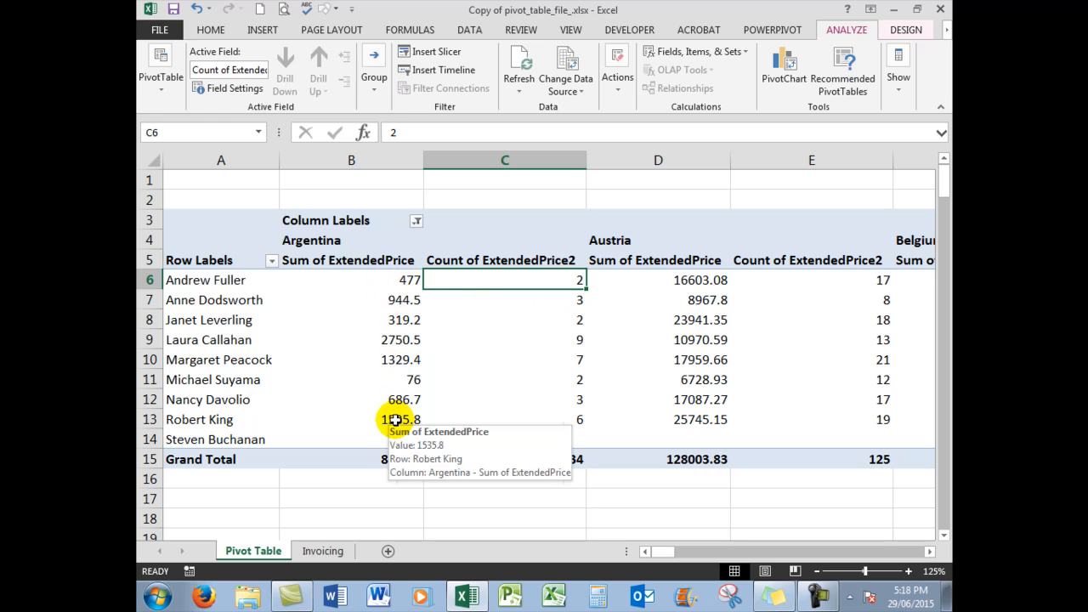
Summarize the second ExtendedPrice value field by Max, and change its summary function to Min
right_click(494, 281)
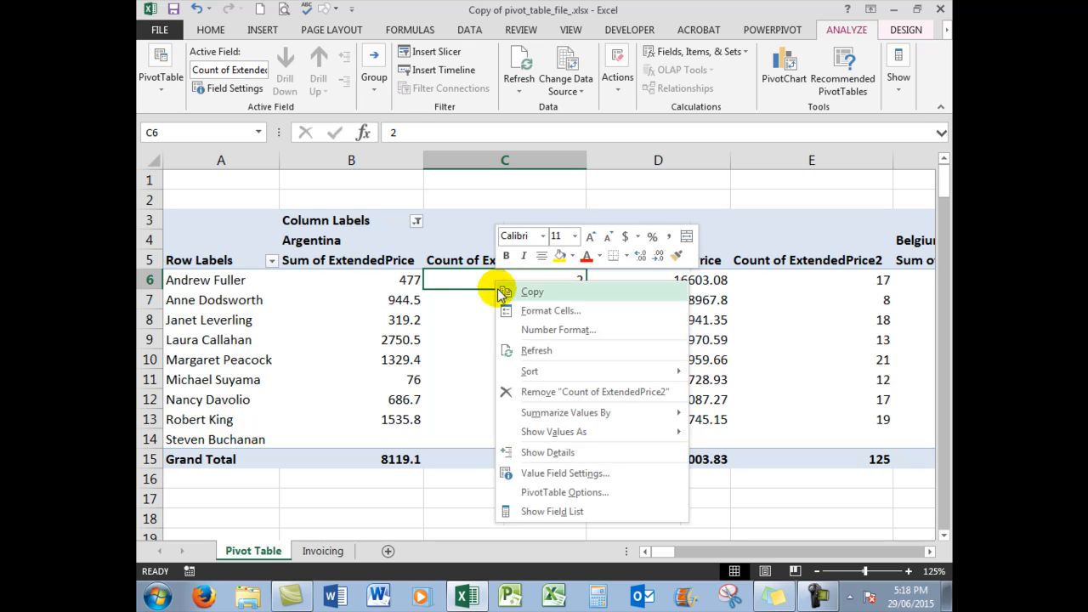
mouse_move(600, 417)
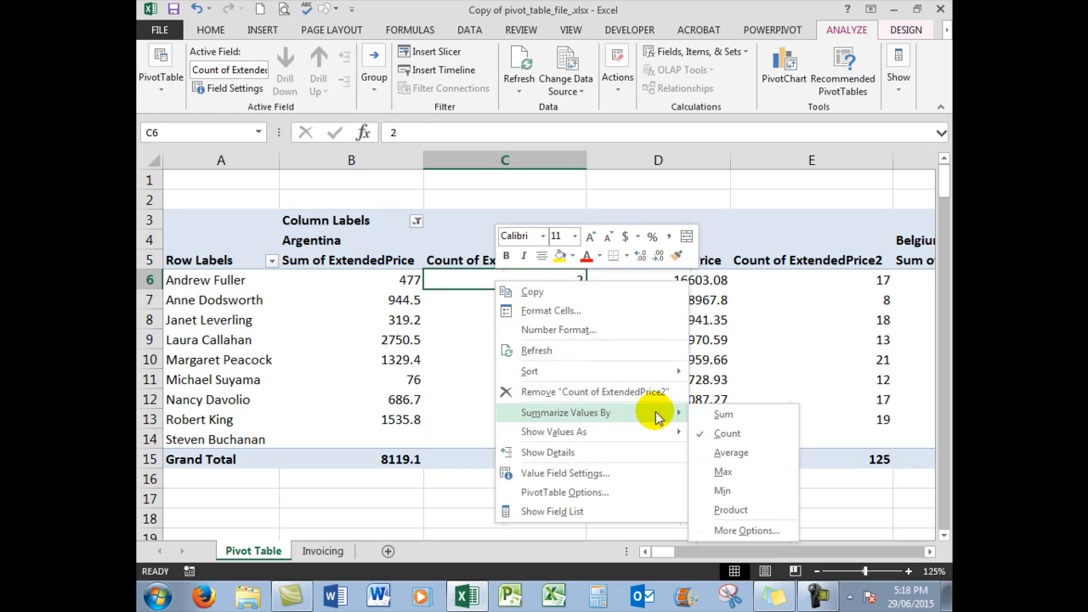
left_click(723, 474)
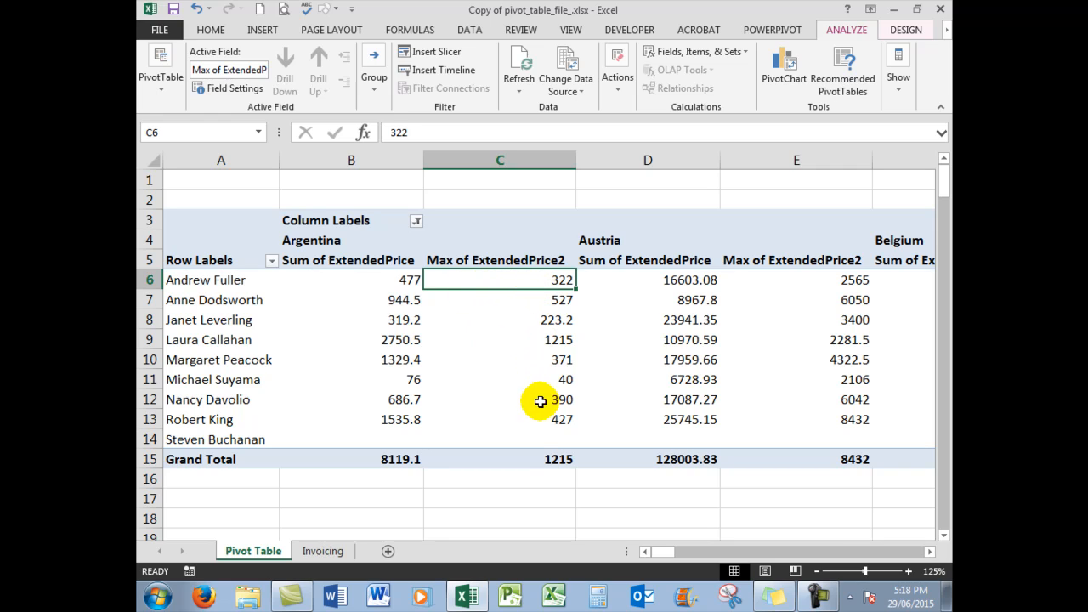
right_click(519, 277)
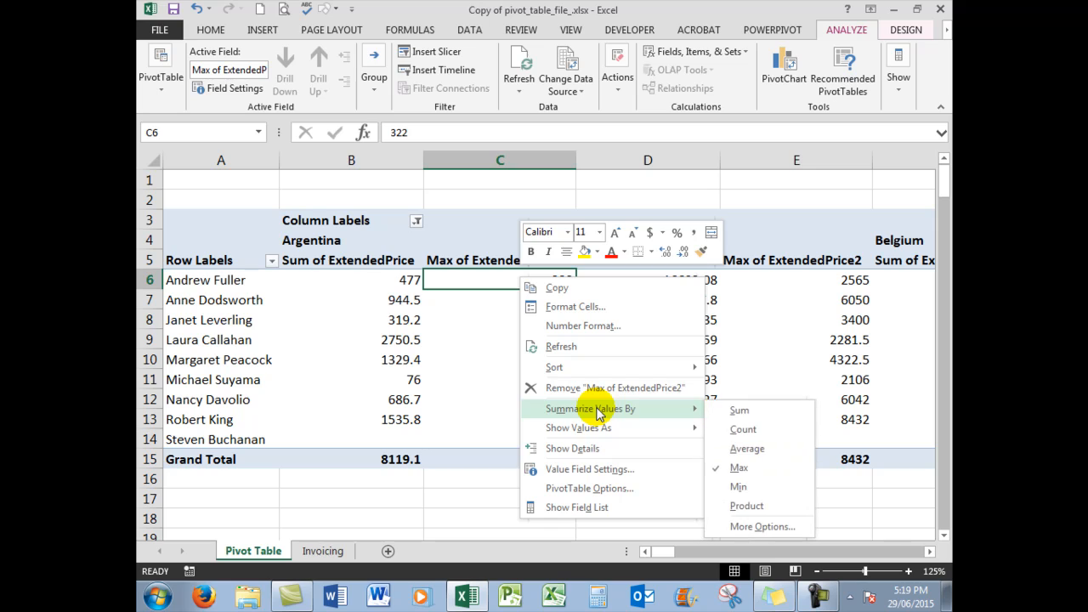
left_click(737, 488)
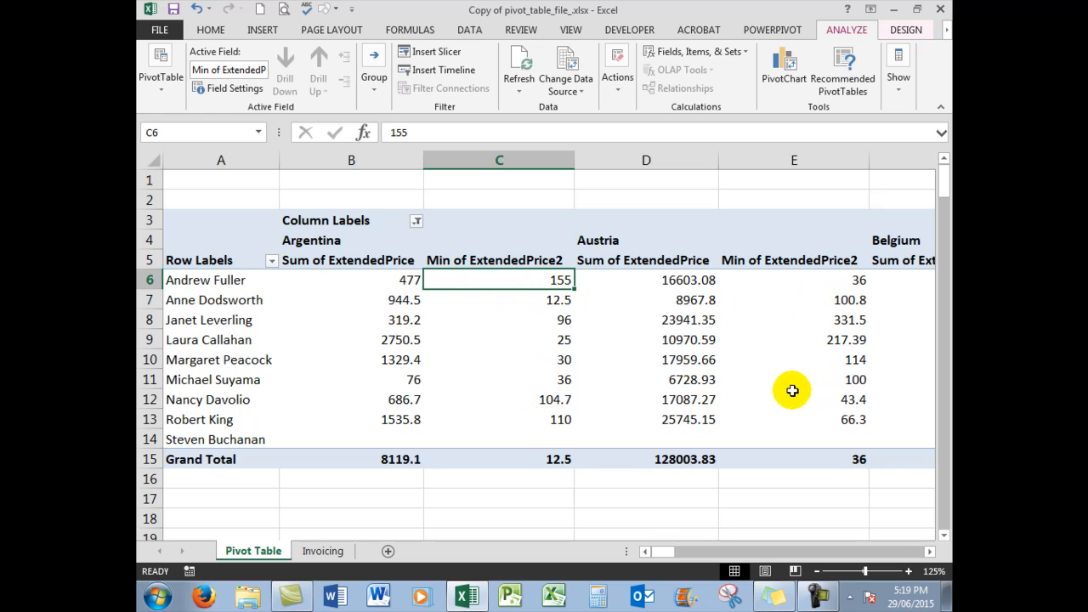
Examine the sum and minimum ExtendedPrice columns of every country across to the total columns, and return to column A
left_click(930, 551)
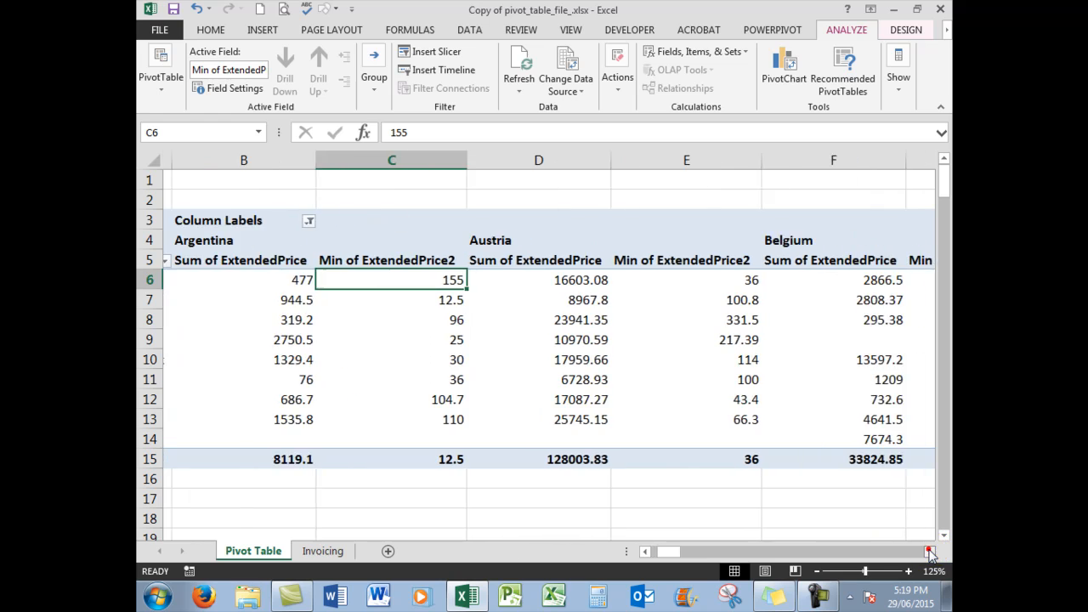
left_click(930, 551)
left_click(930, 551)
left_click(930, 551)
left_click(930, 551)
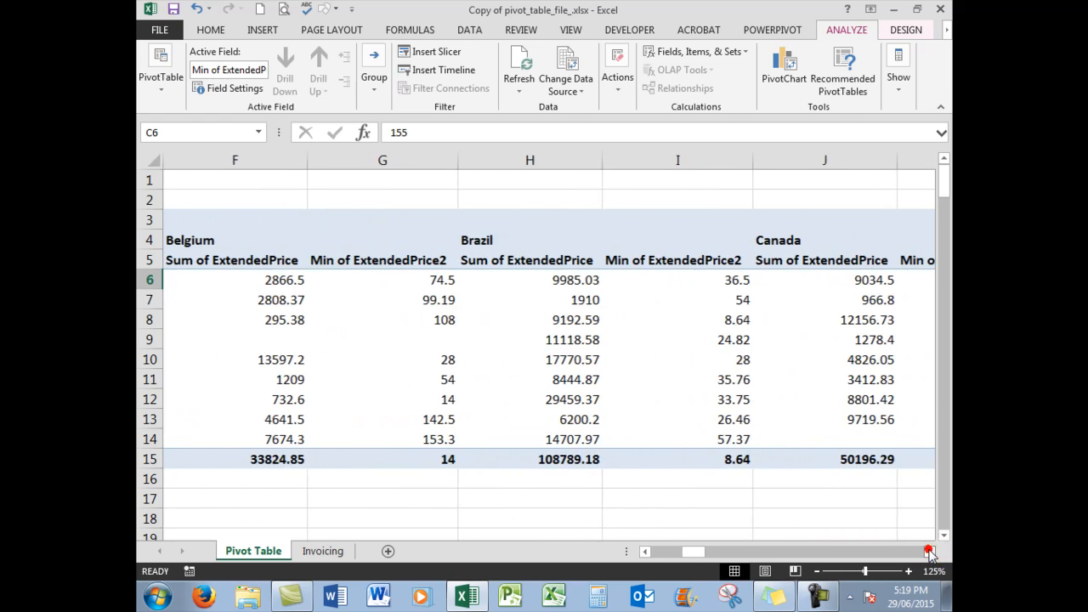
left_click(930, 551)
left_click(930, 551)
left_click(930, 551)
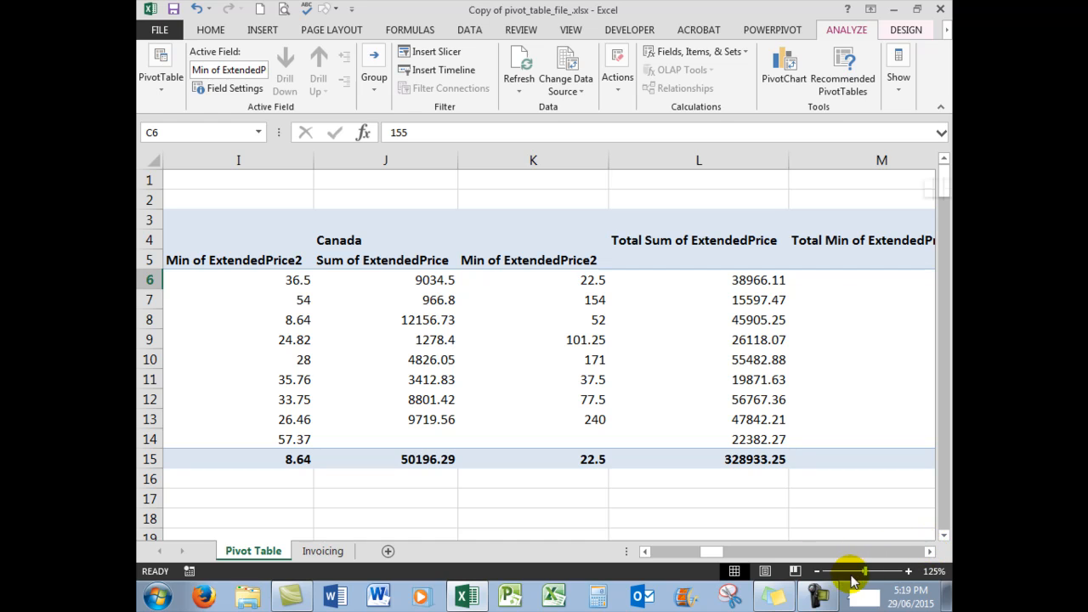
left_click_drag(708, 551, 659, 551)
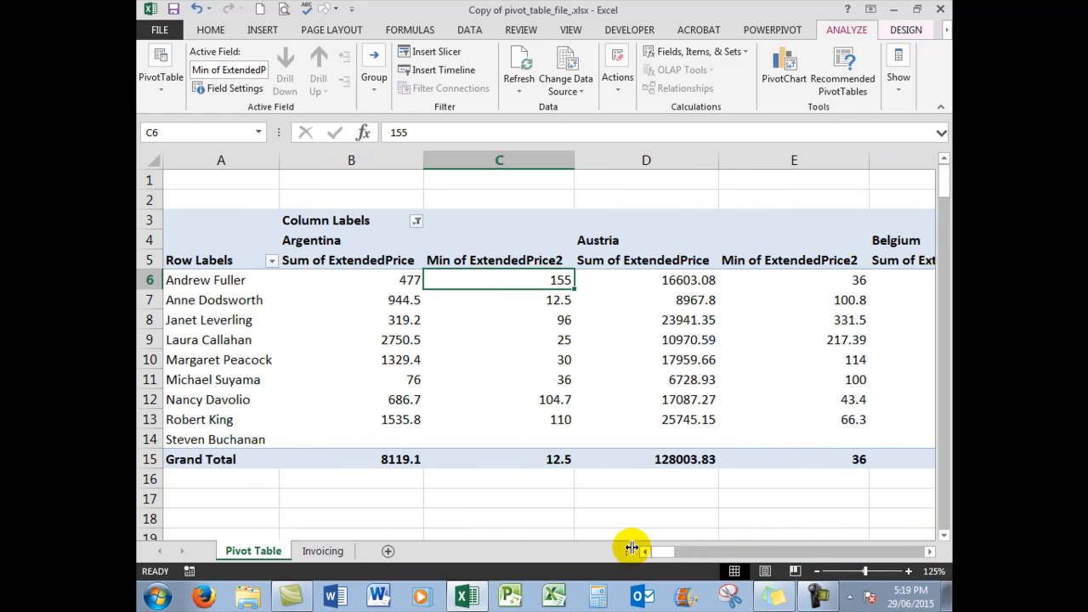
Summarize the second ExtendedPrice value field by Average
mouse_move(494, 277)
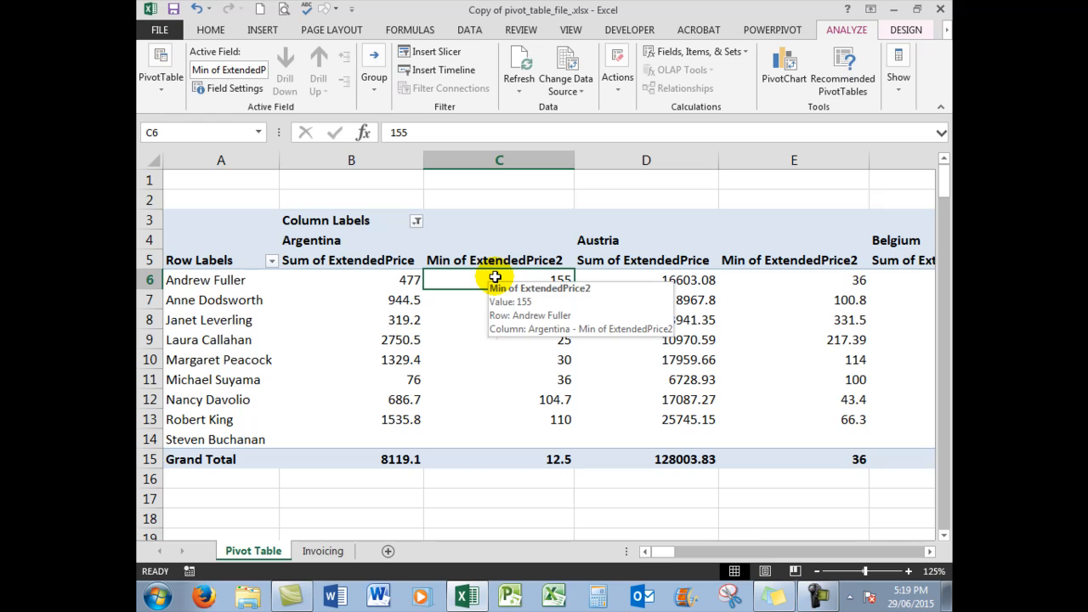
right_click(495, 277)
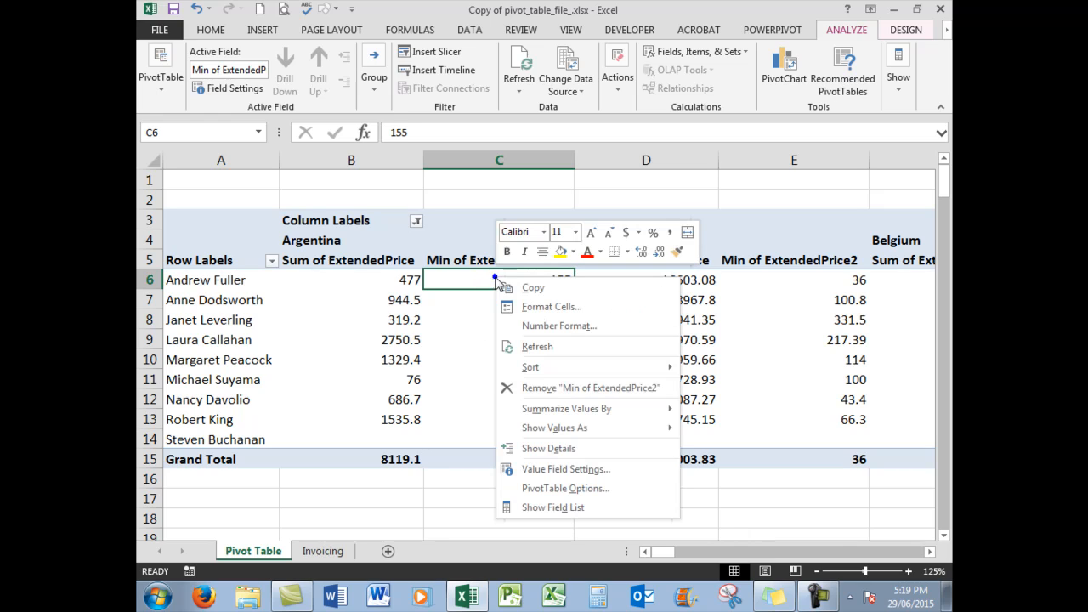
mouse_move(583, 412)
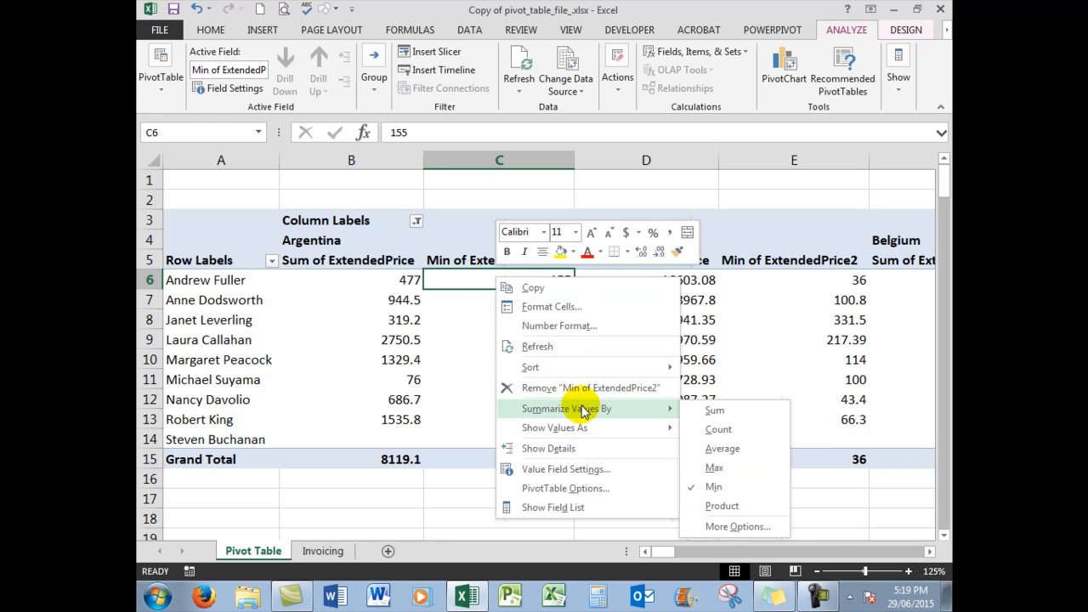
left_click(722, 448)
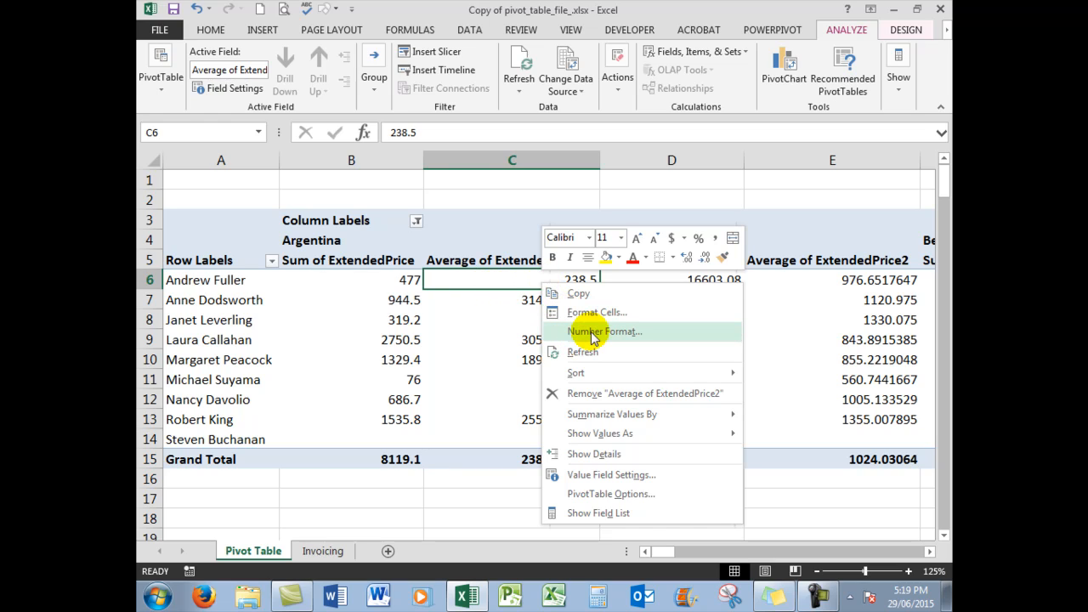
Format the averages of the second ExtendedPrice value field as Currency with the $ symbol and 0 decimal places
left_click(590, 332)
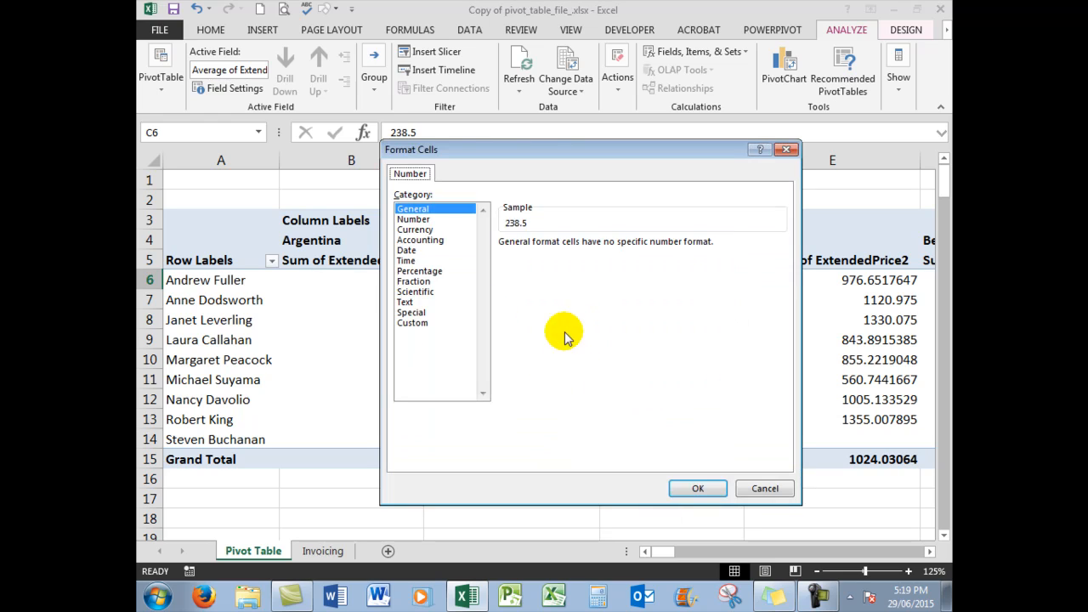
left_click(421, 229)
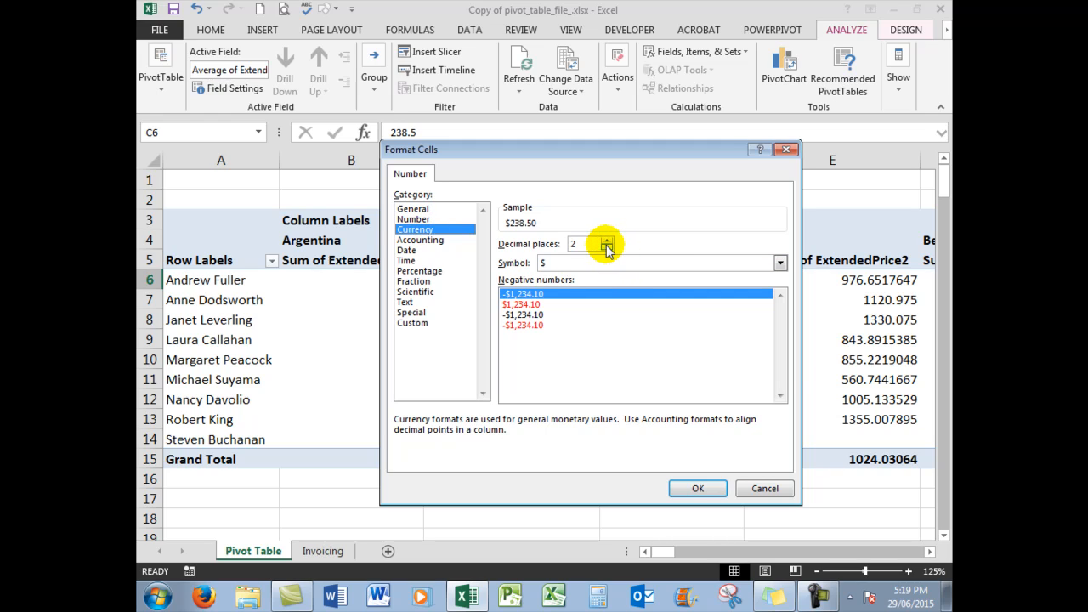
left_click(606, 248)
left_click(606, 247)
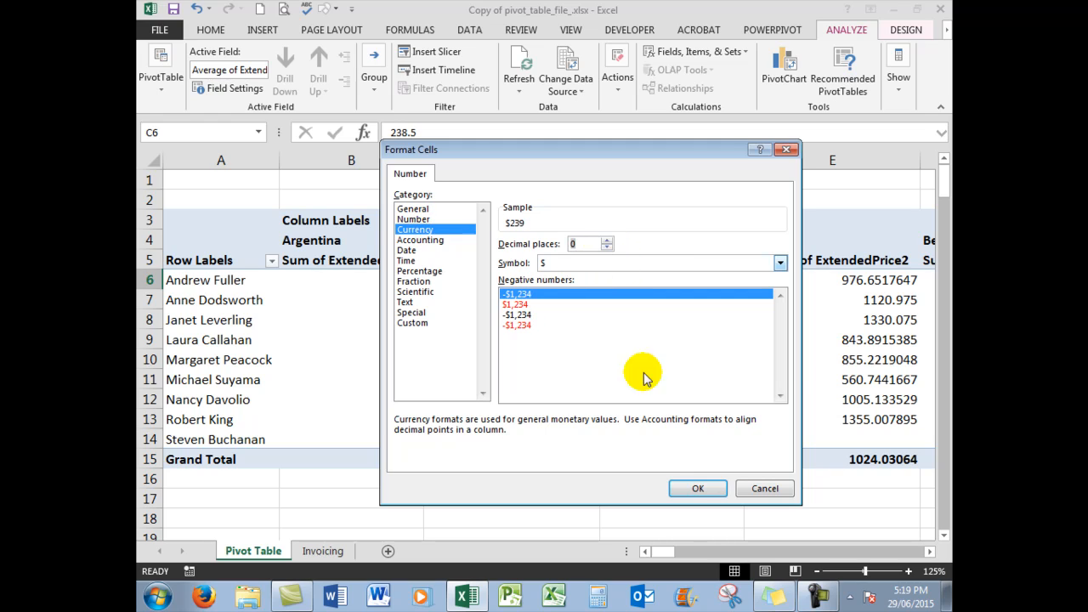
left_click(695, 489)
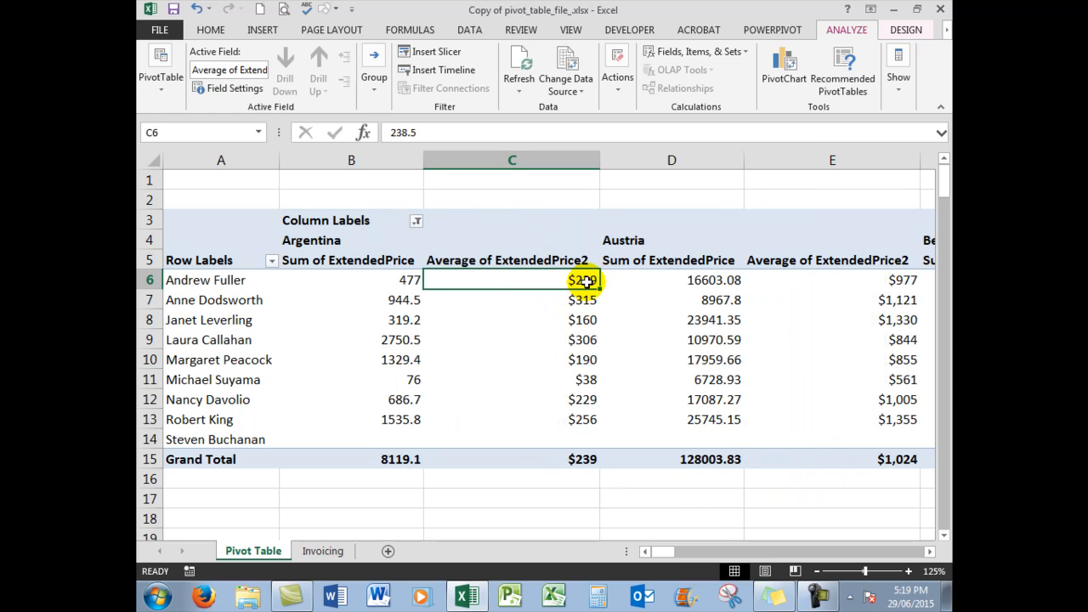
Undo the currency format and the change to Average for the second ExtendedPrice value field
mouse_move(588, 282)
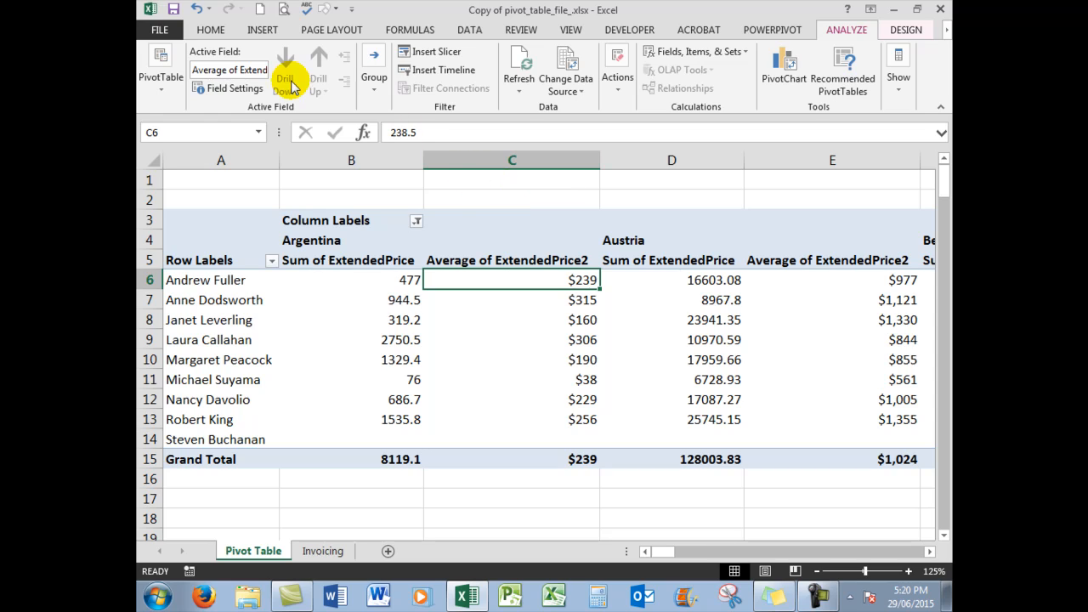
left_click(196, 9)
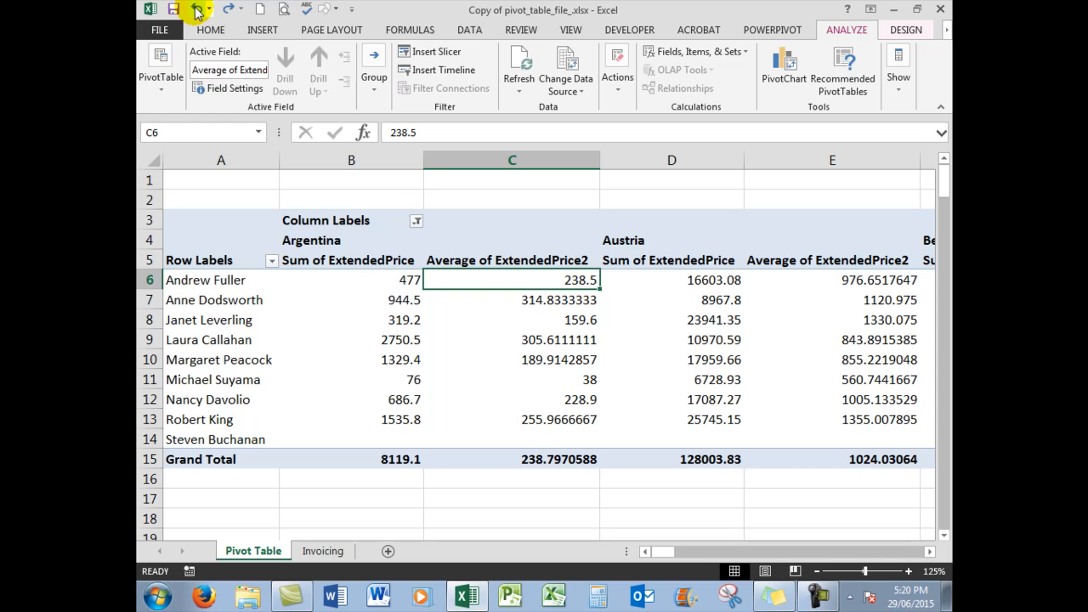
left_click(196, 10)
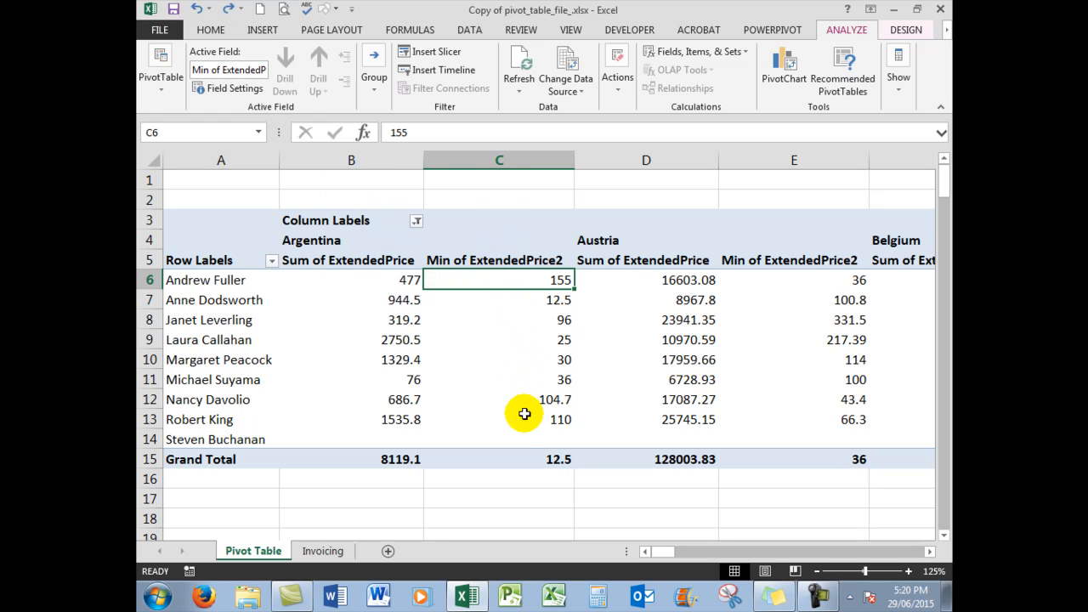
Show the PivotTable field list and remove the Min of ExtendedPrice2 field from the values area
mouse_move(523, 426)
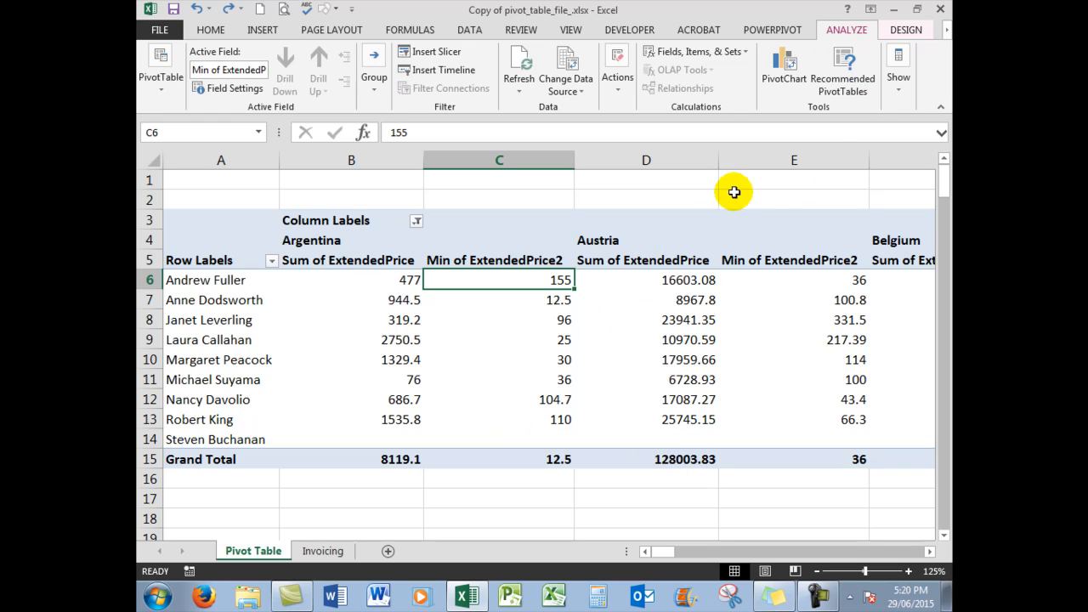
left_click(903, 84)
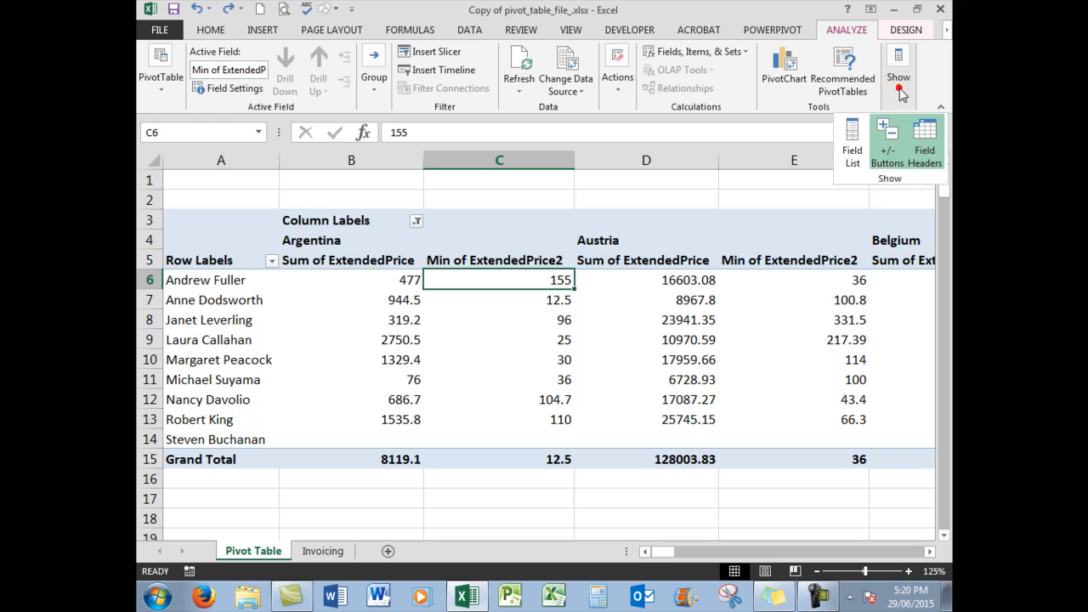
left_click(853, 140)
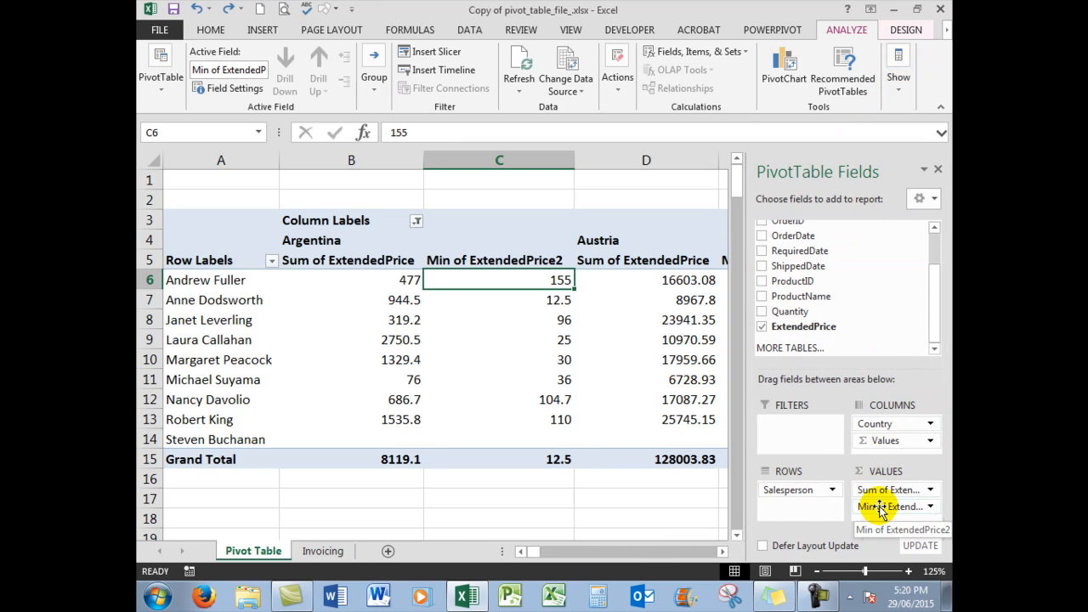
left_click_drag(886, 508, 850, 284)
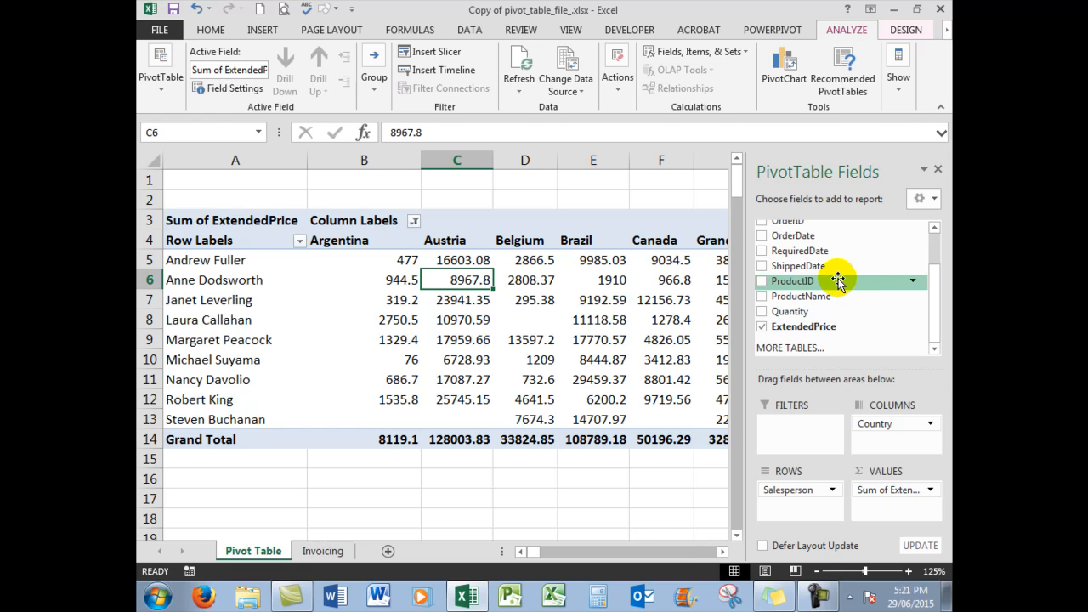
Show the ExtendedPrice values as % of Grand Total, and hide the PivotTable field list
mouse_move(640, 295)
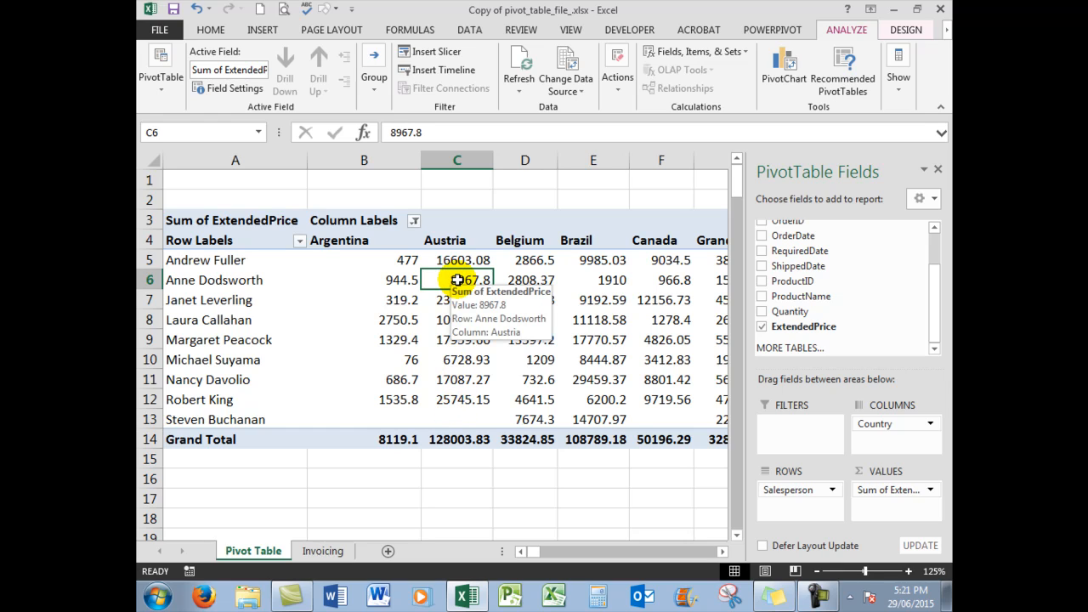
right_click(457, 280)
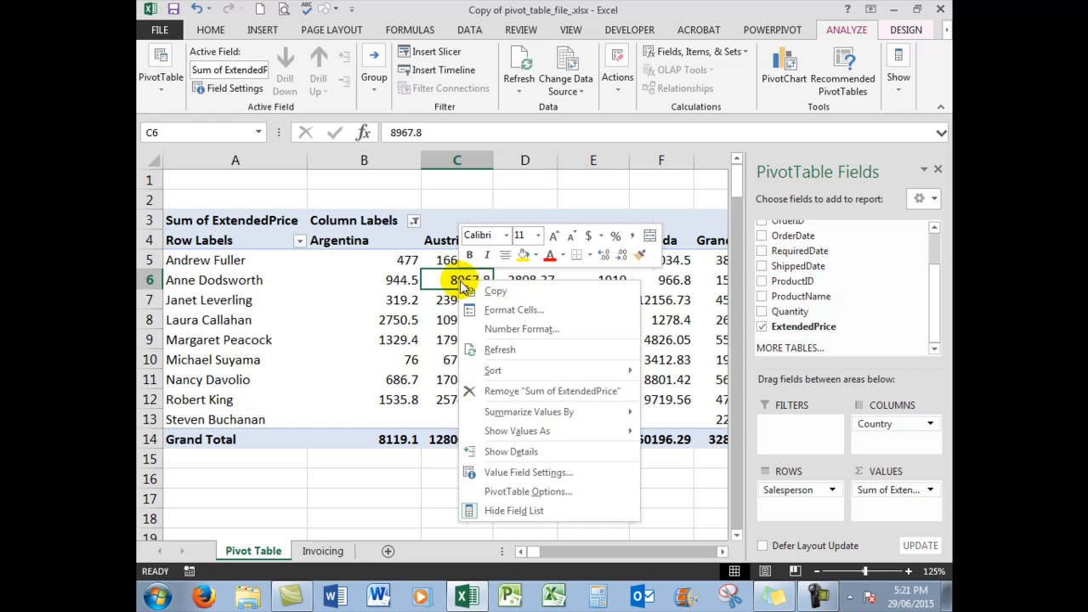
mouse_move(555, 431)
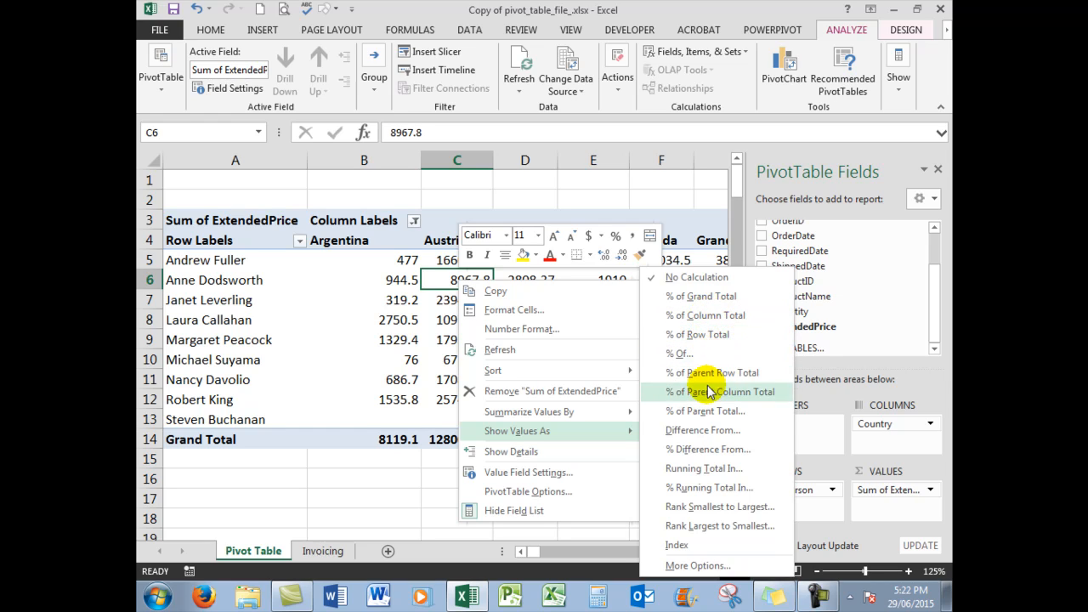
left_click(695, 297)
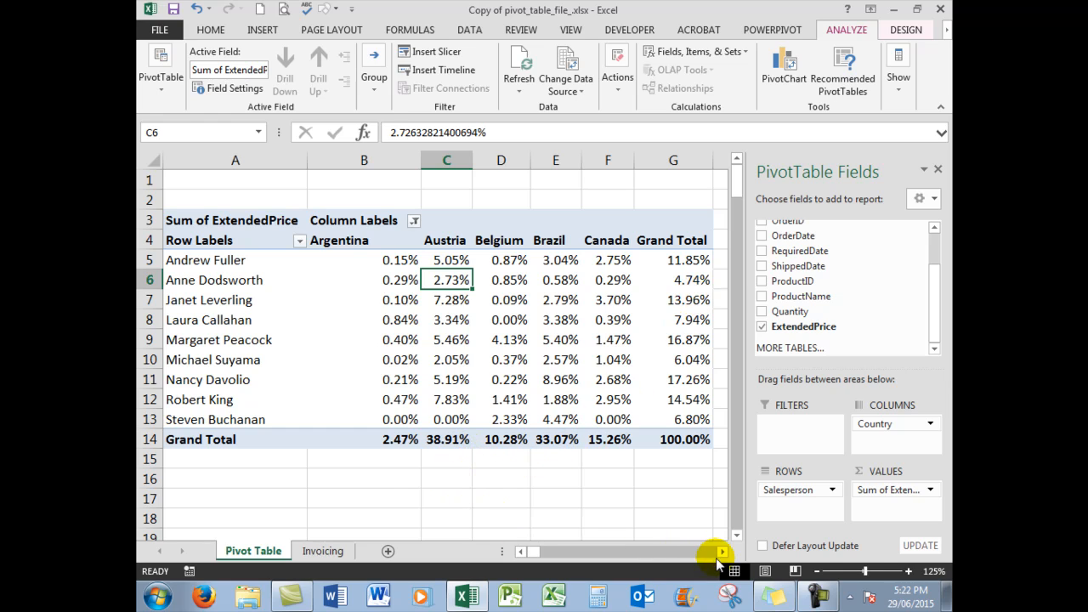
left_click(722, 551)
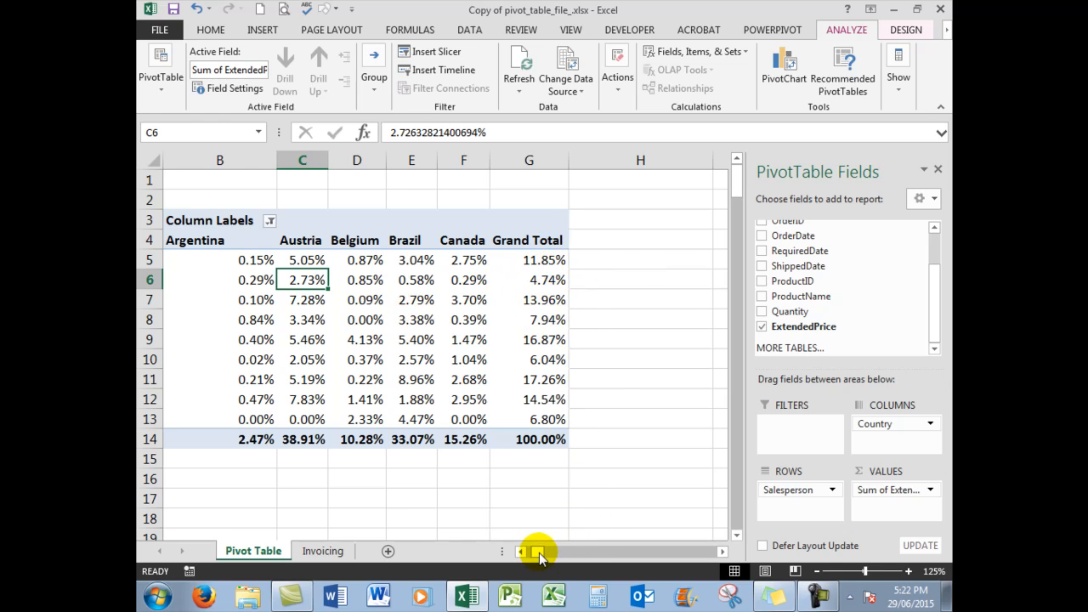
left_click_drag(539, 552, 529, 557)
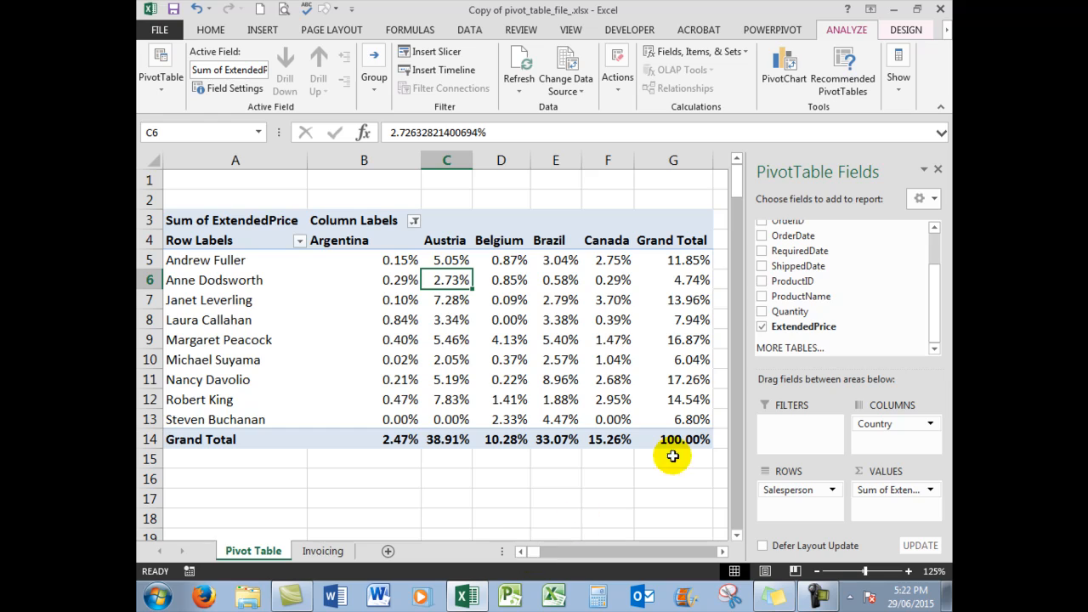
left_click(938, 172)
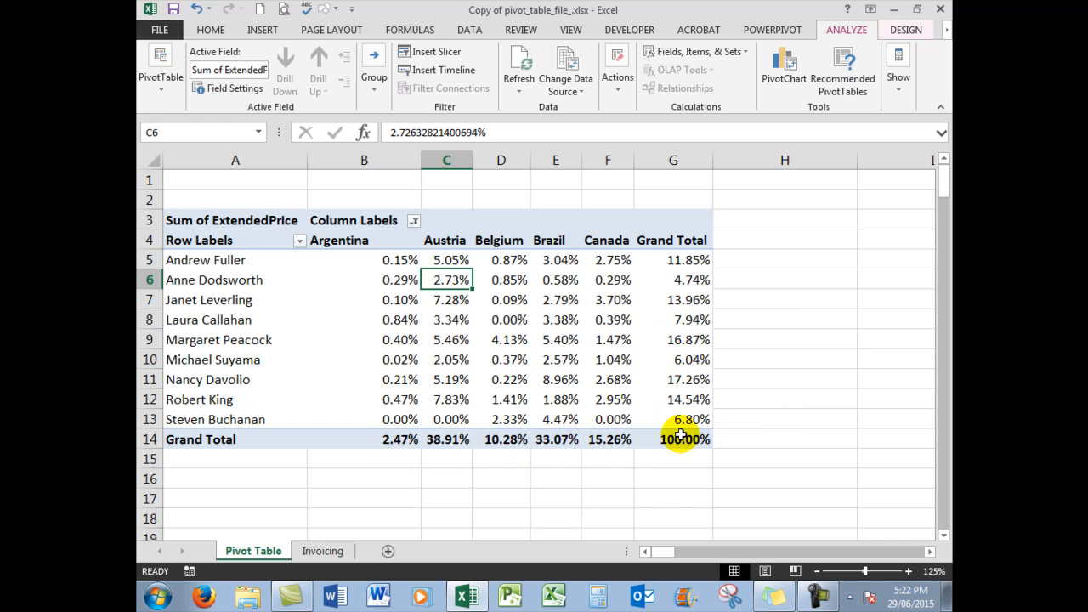
Show the ExtendedPrice values as % of Column Total instead, so each salesperson's share is given within each country
mouse_move(681, 423)
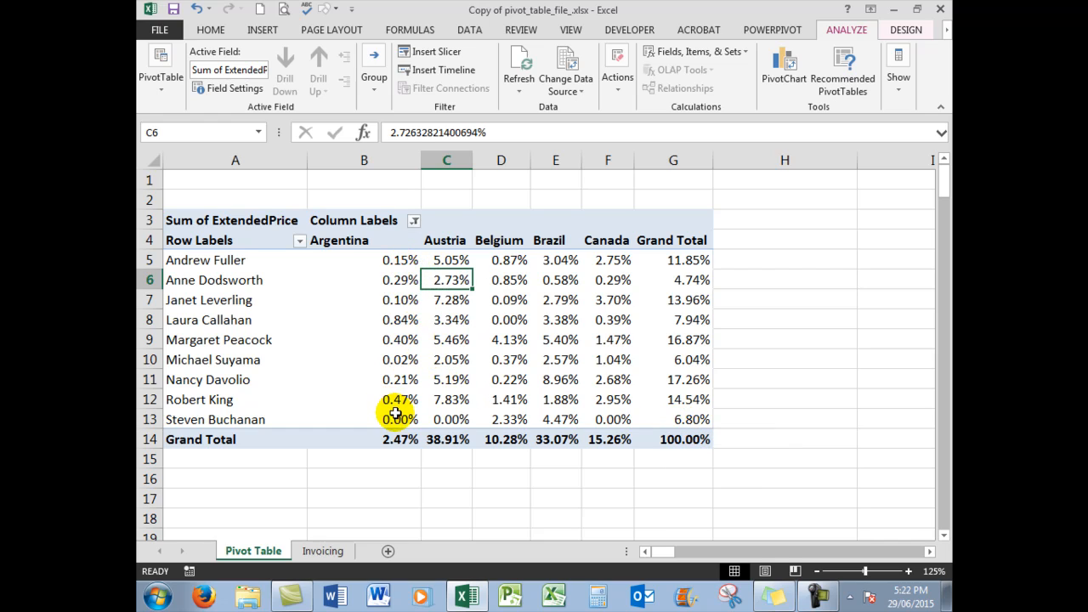
right_click(435, 283)
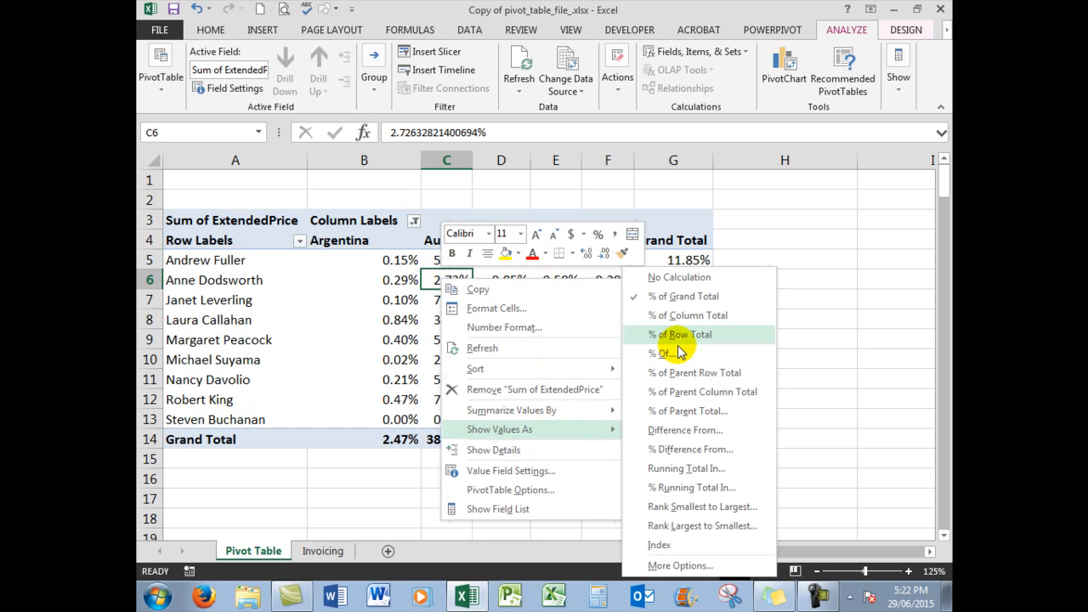
left_click(680, 316)
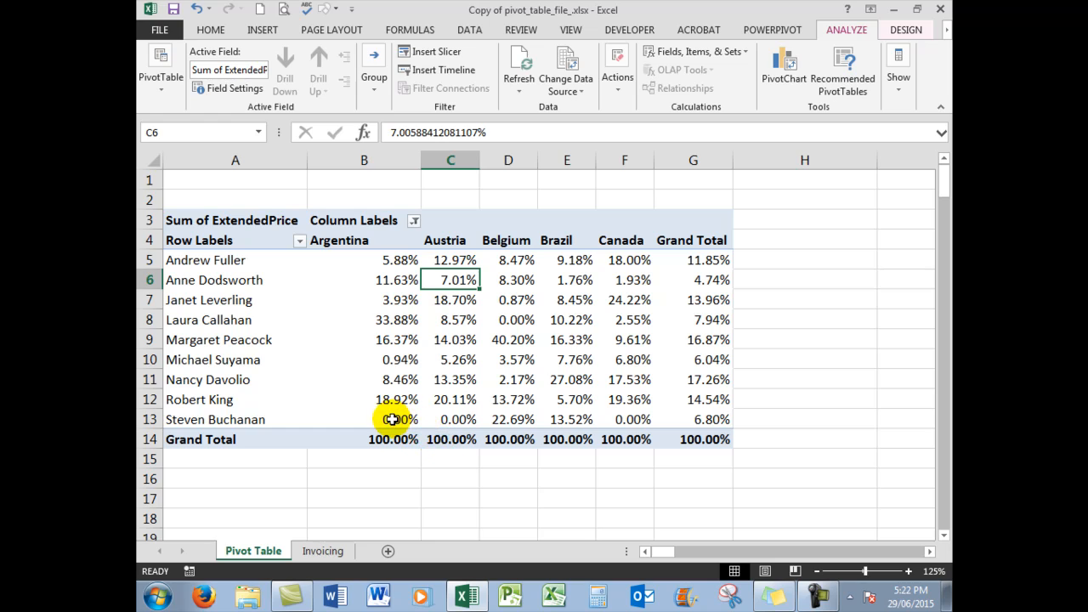
Show the ExtendedPrice values as % of Row Total, so each country's share is given per salesperson
mouse_move(391, 419)
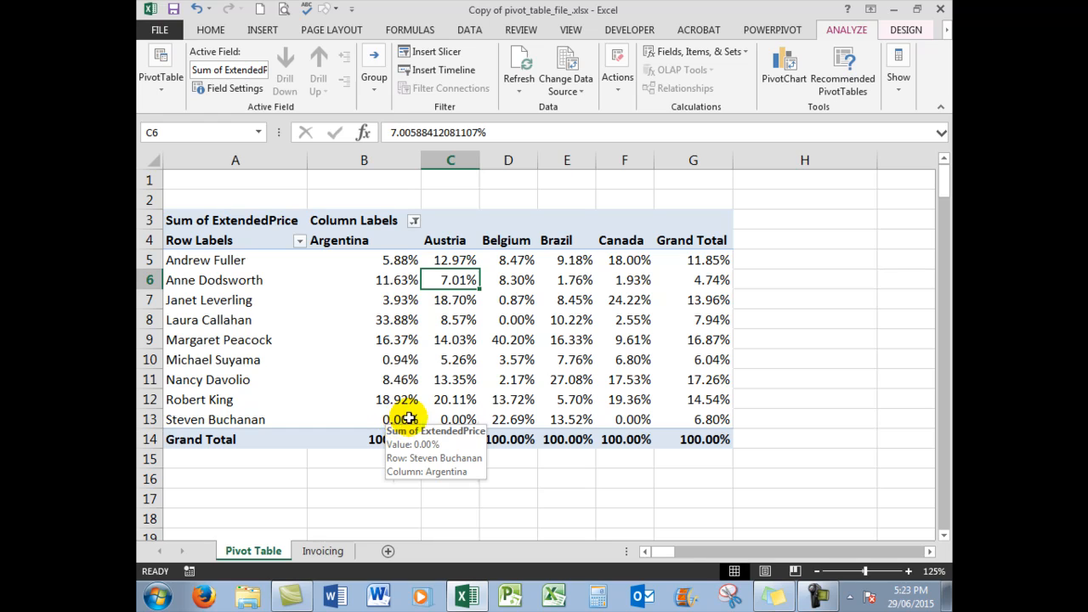
right_click(453, 280)
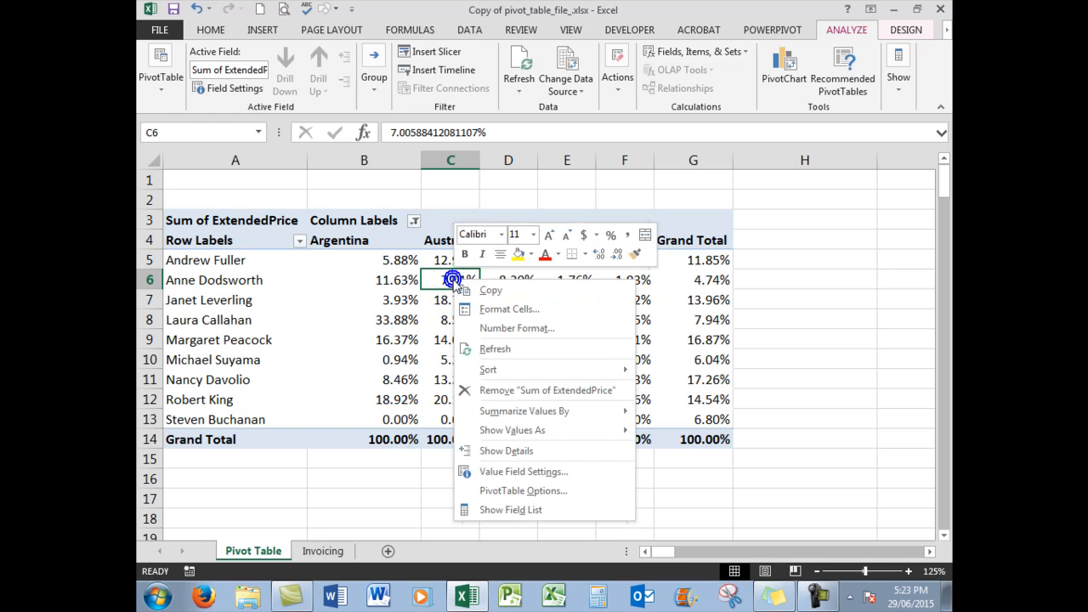
mouse_move(564, 416)
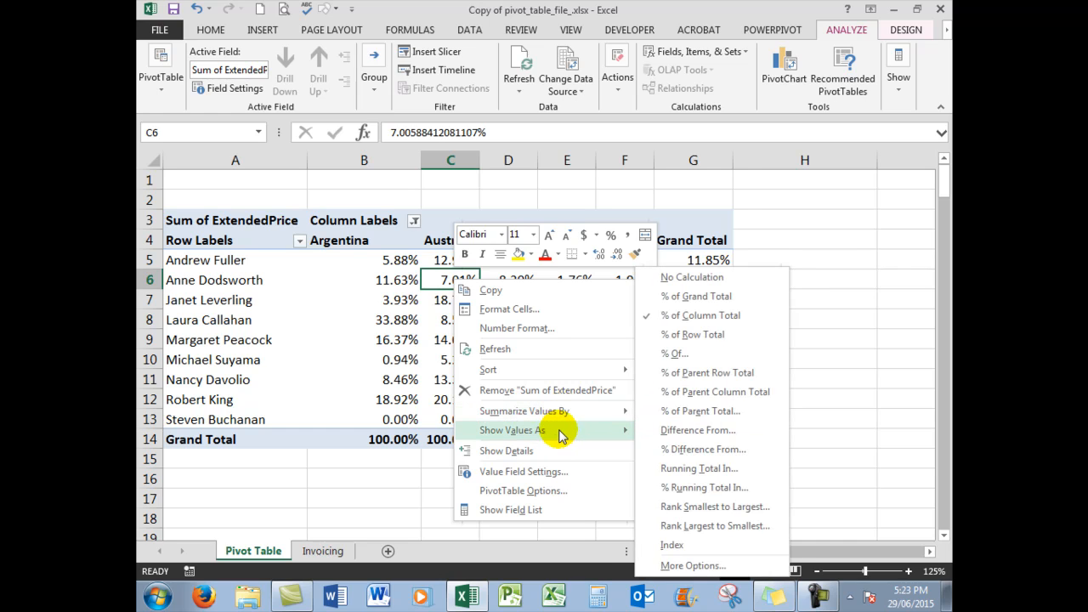
left_click(717, 336)
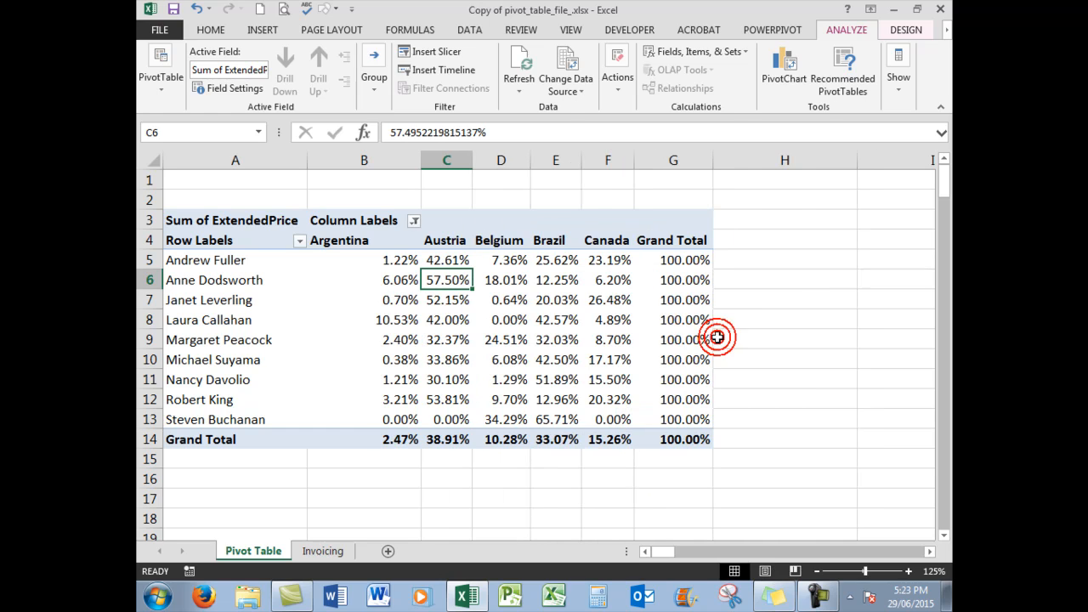